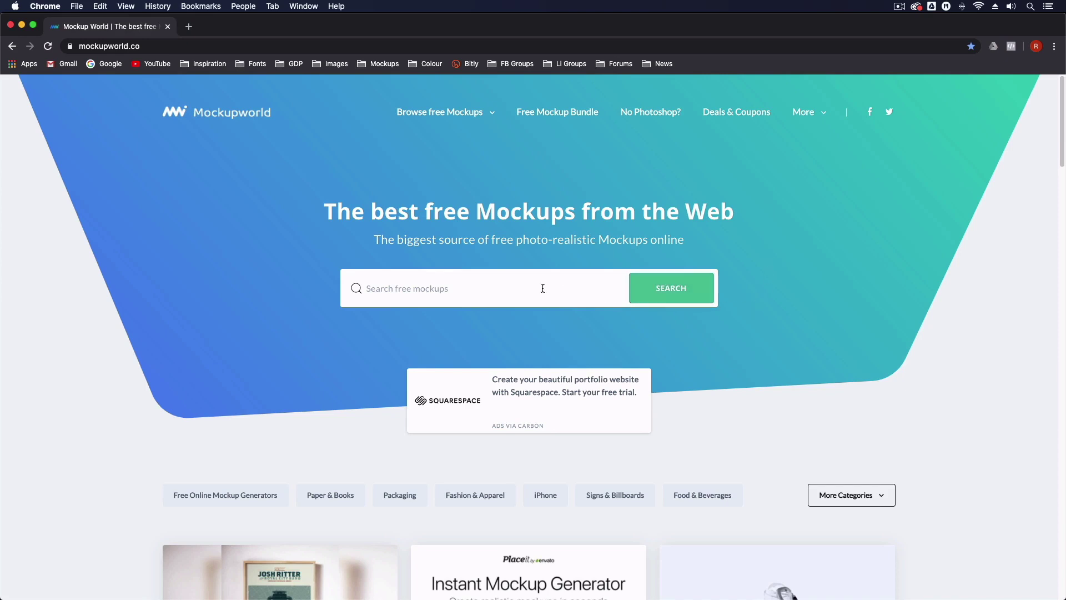
# Start a search in the 'Search free mockups' box on Mockup World's home page.
pyautogui.click(543, 288)
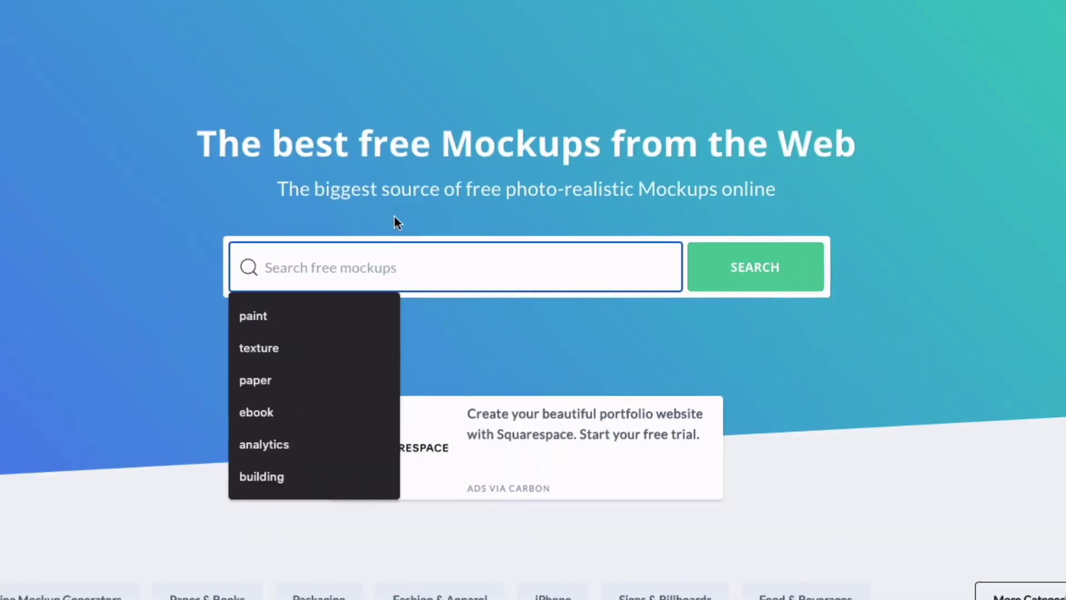
# Search Mockup World for 'book' and scroll through the first page of results.
pyautogui.write('book')
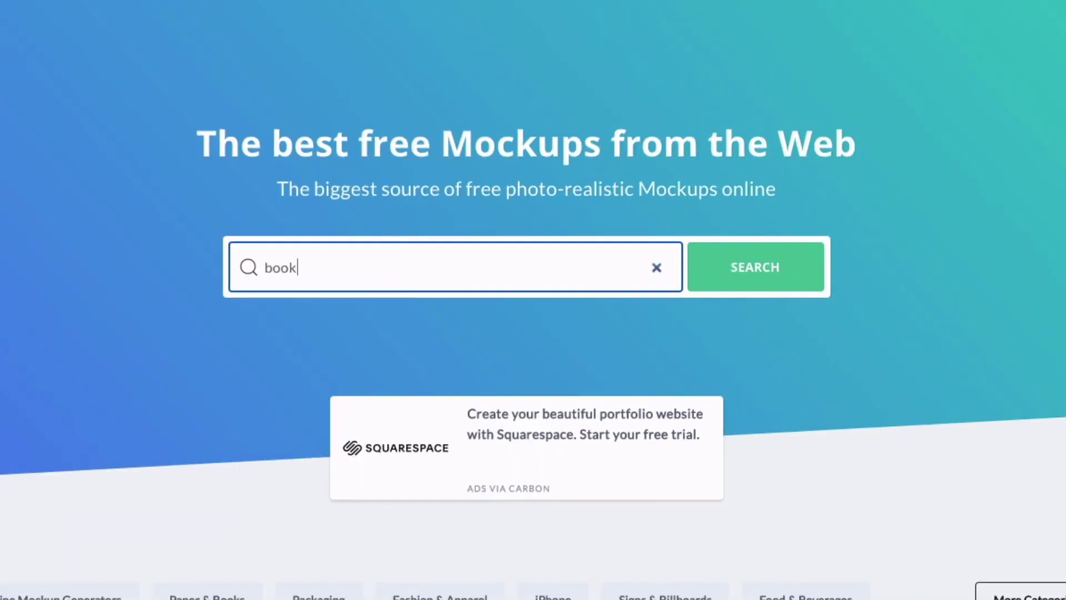
pyautogui.press('Return')
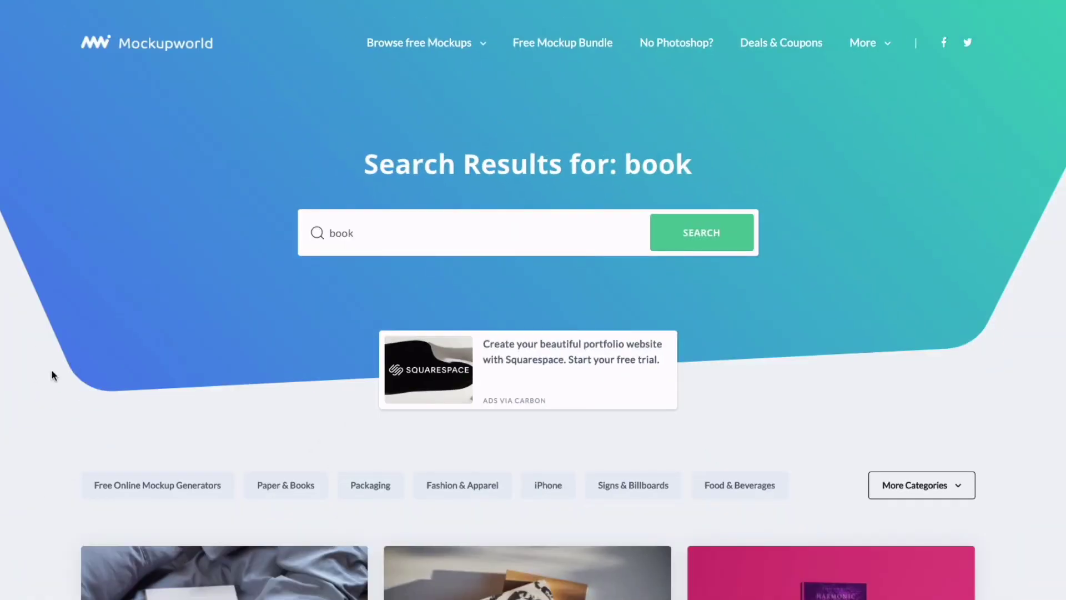
pyautogui.scroll(-3, 28, 422)
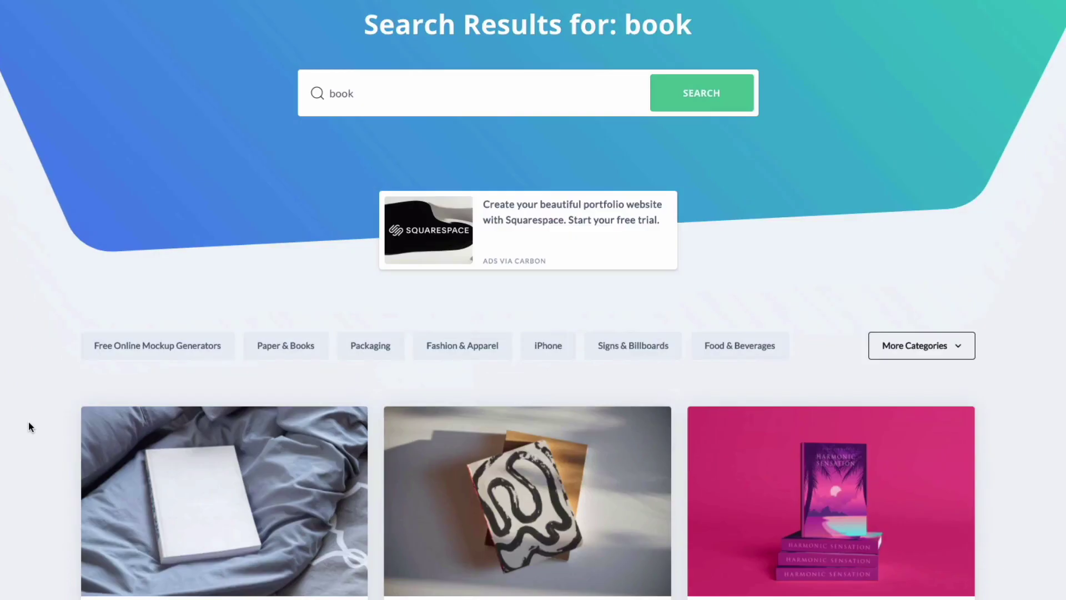
pyautogui.scroll(-6, 28, 422)
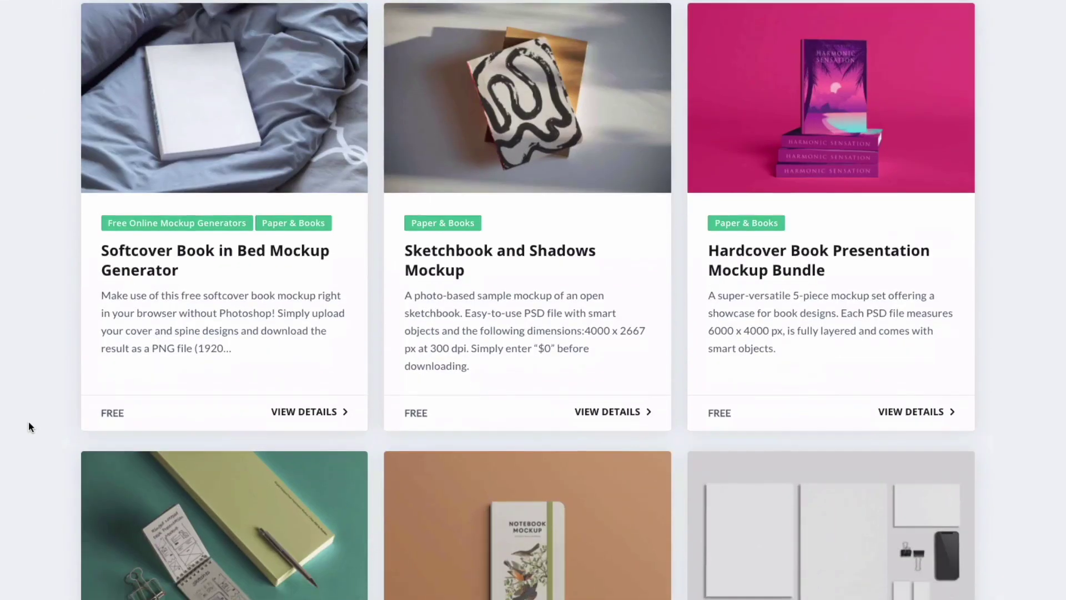
pyautogui.scroll(-5, 29, 427)
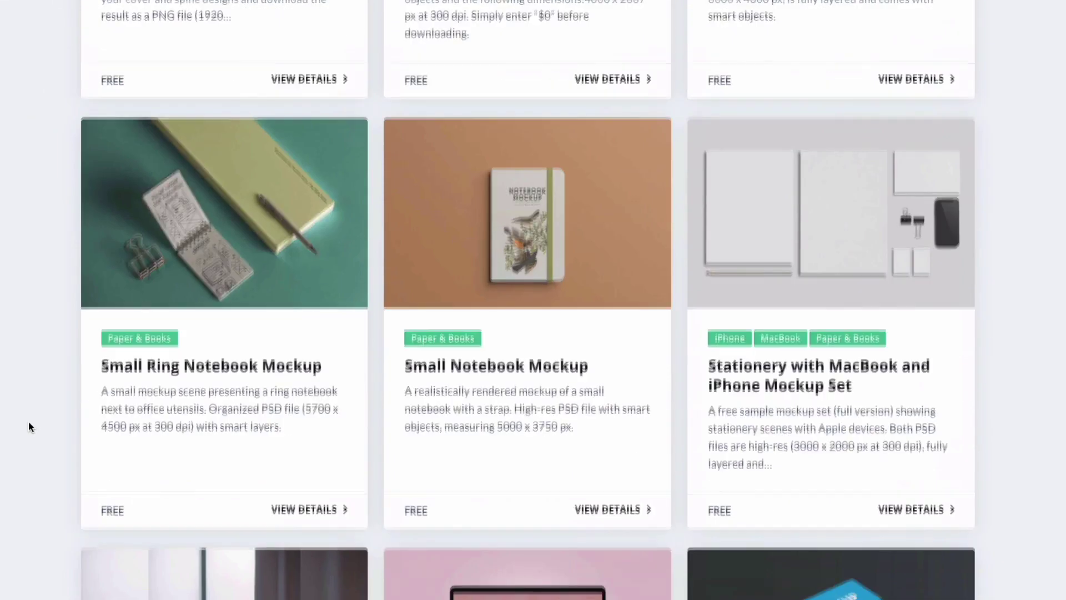
pyautogui.scroll(-5, 28, 421)
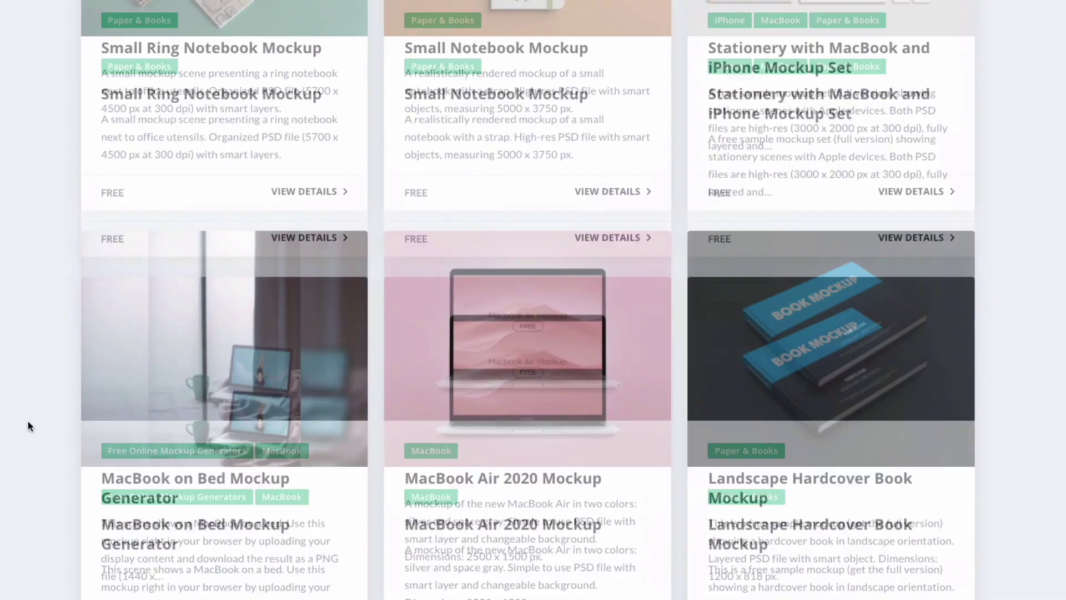
pyautogui.scroll(-5, 28, 421)
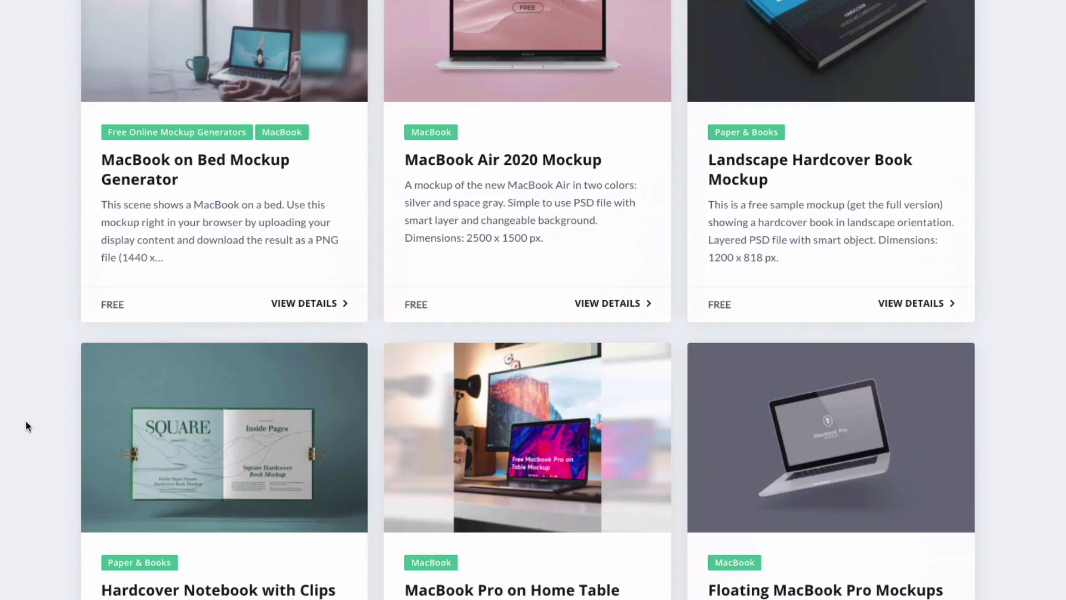
pyautogui.scroll(-3, 26, 421)
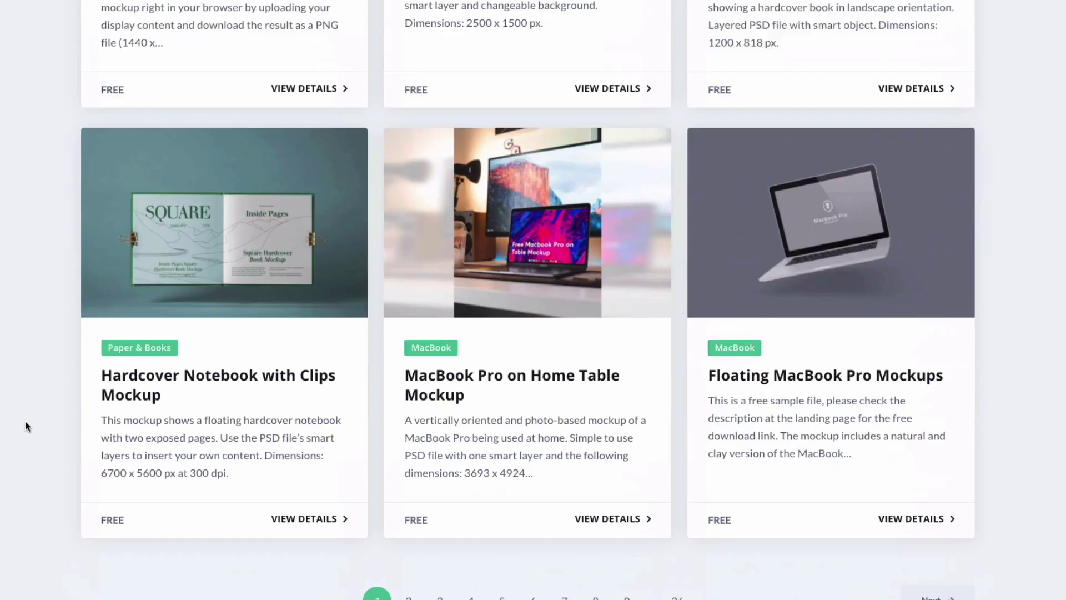
pyautogui.scroll(-3, 25, 421)
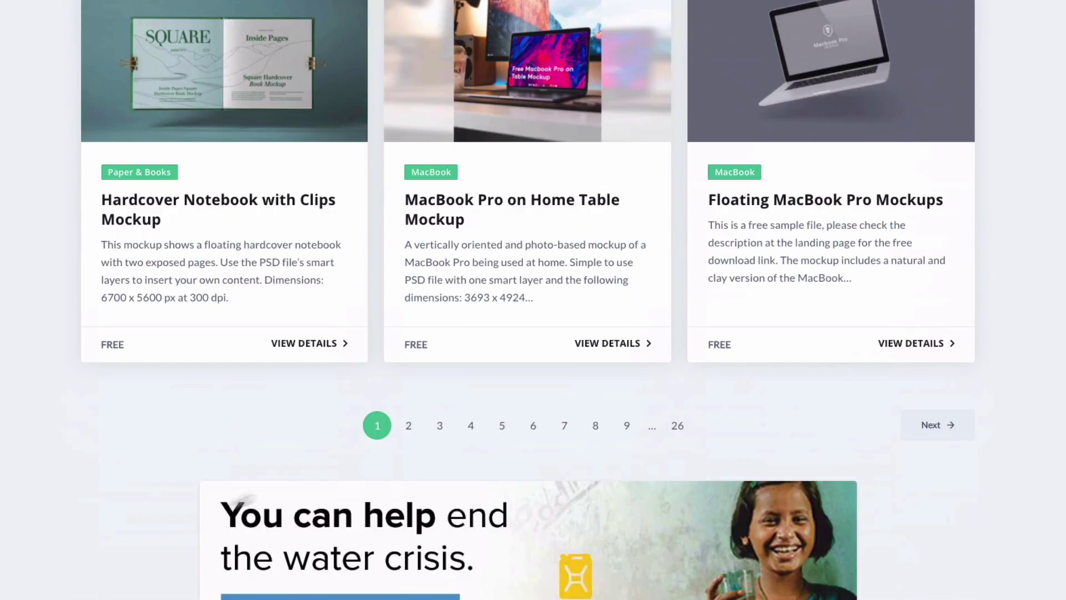
# Browse the second page of 'book' mockup results.
pyautogui.click(405, 430)
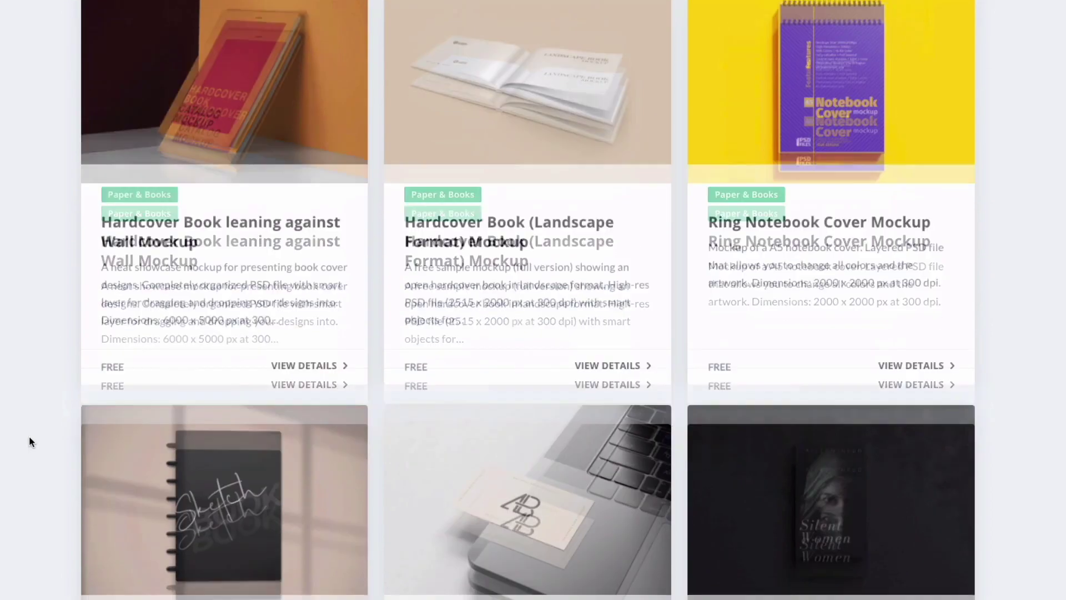
pyautogui.scroll(-5, 29, 439)
pyautogui.scroll(-12, 30, 438)
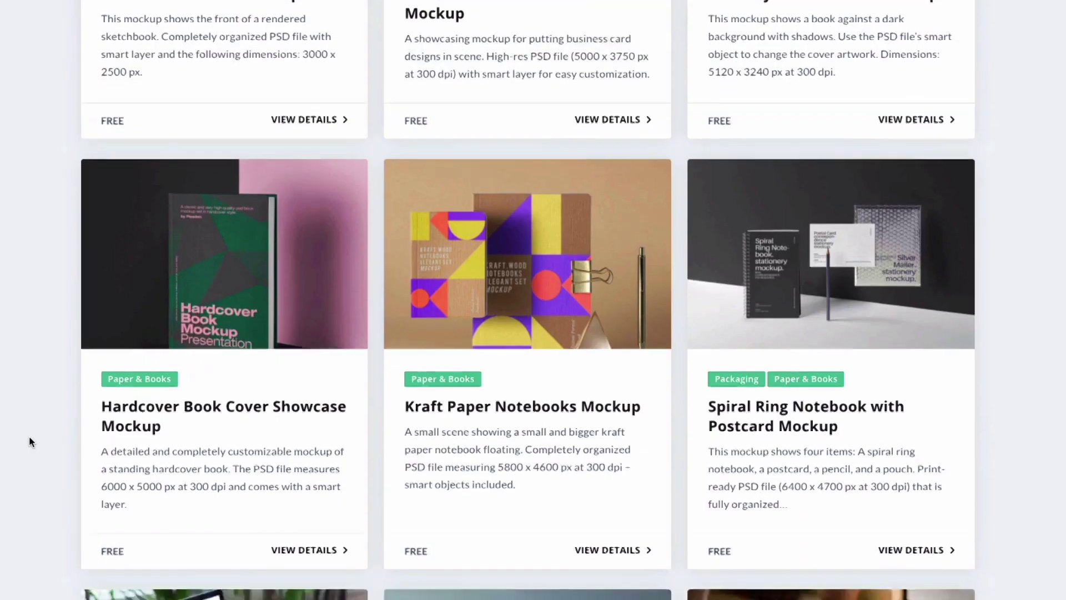
pyautogui.scroll(-3, 29, 436)
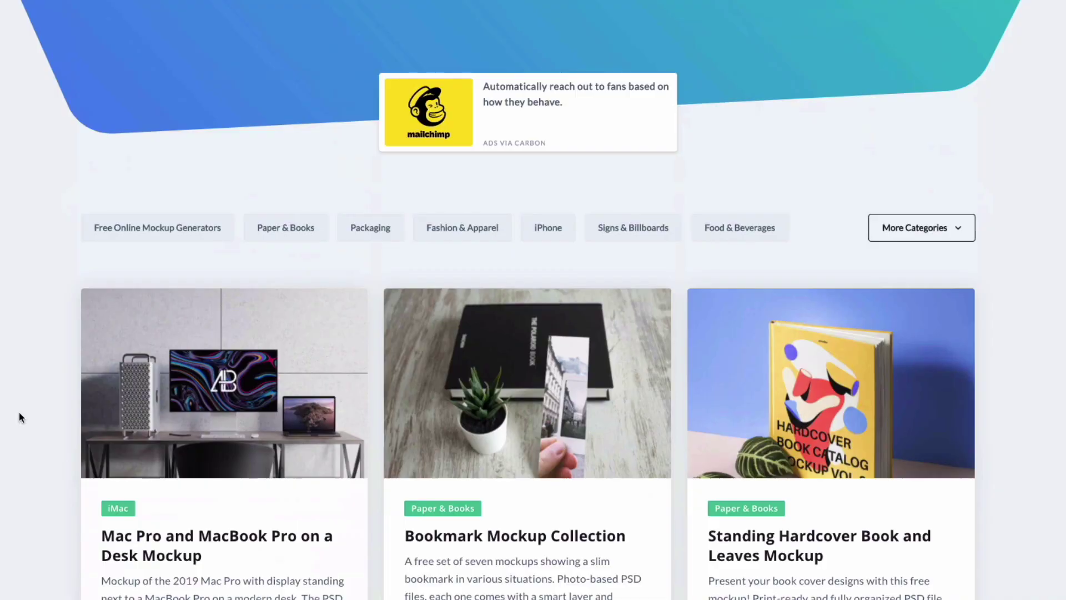
pyautogui.scroll(-3, 19, 412)
pyautogui.scroll(-7, 19, 413)
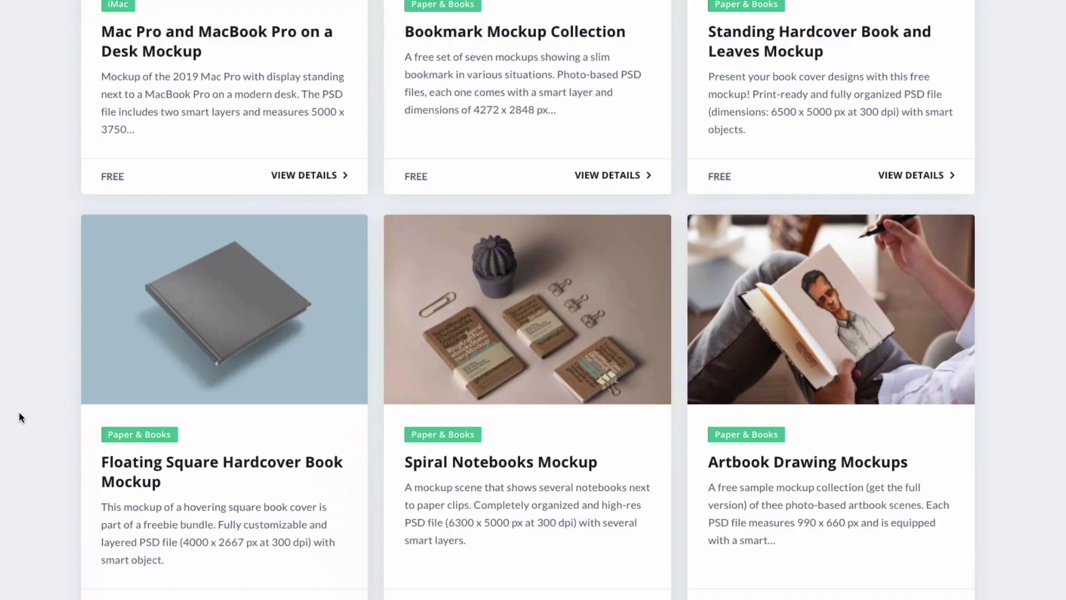
pyautogui.scroll(-5, 18, 413)
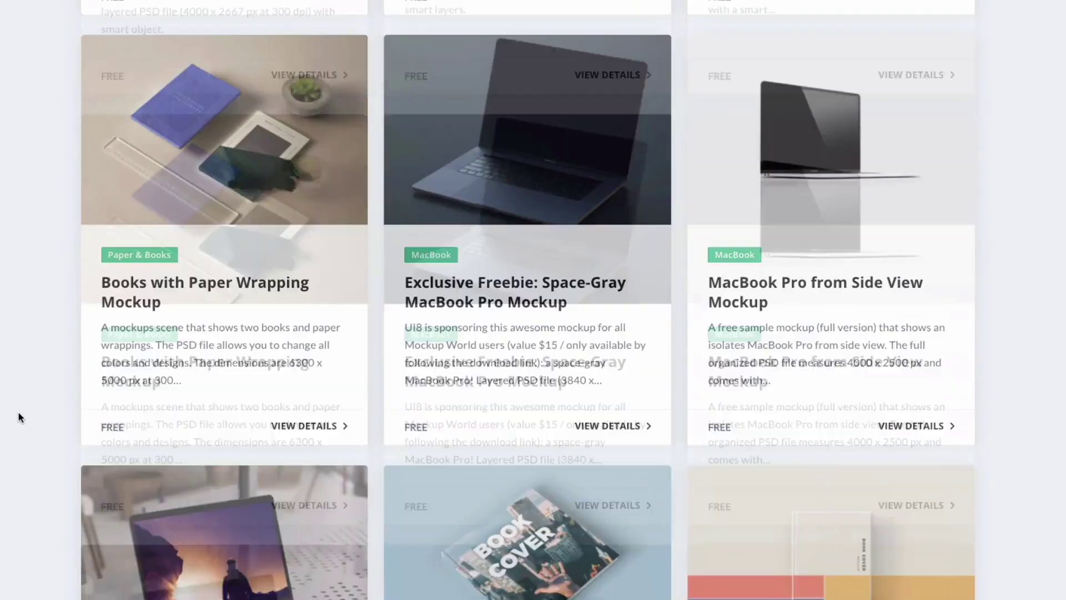
pyautogui.scroll(-4, 18, 413)
pyautogui.scroll(-4, 18, 415)
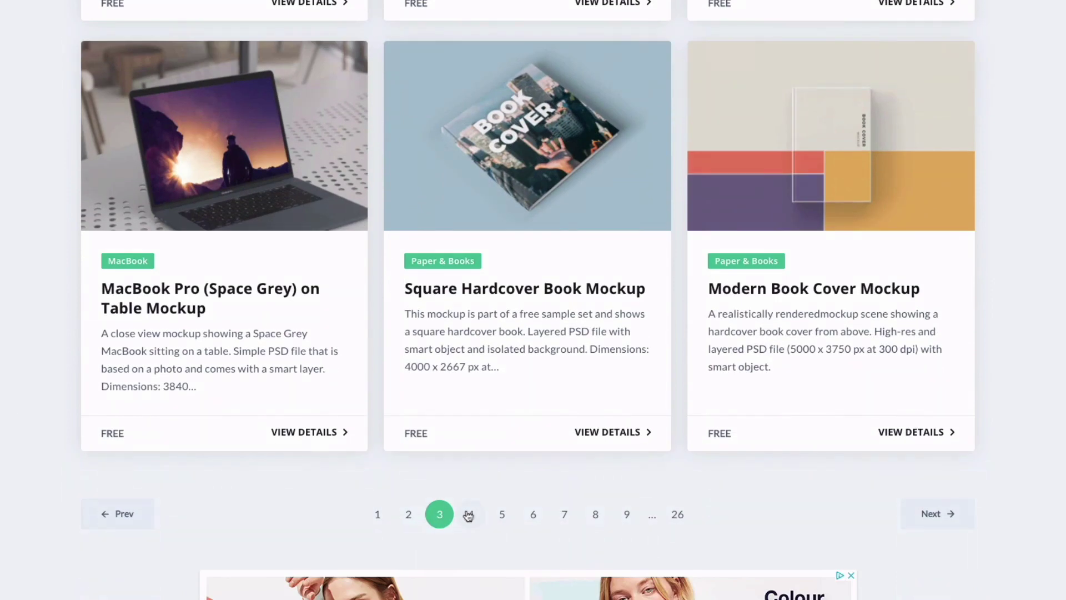
# Go to results page 4 and scroll to the Hardcover Books with Sleeve Mockup.
pyautogui.click(468, 516)
pyautogui.scroll(-3, 24, 438)
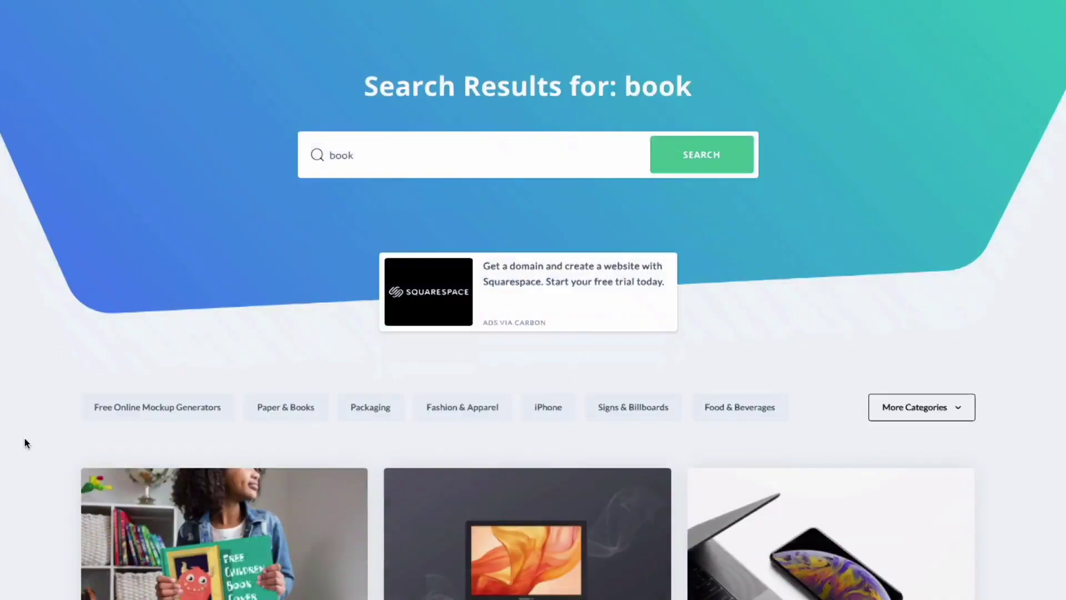
pyautogui.scroll(-10, 24, 443)
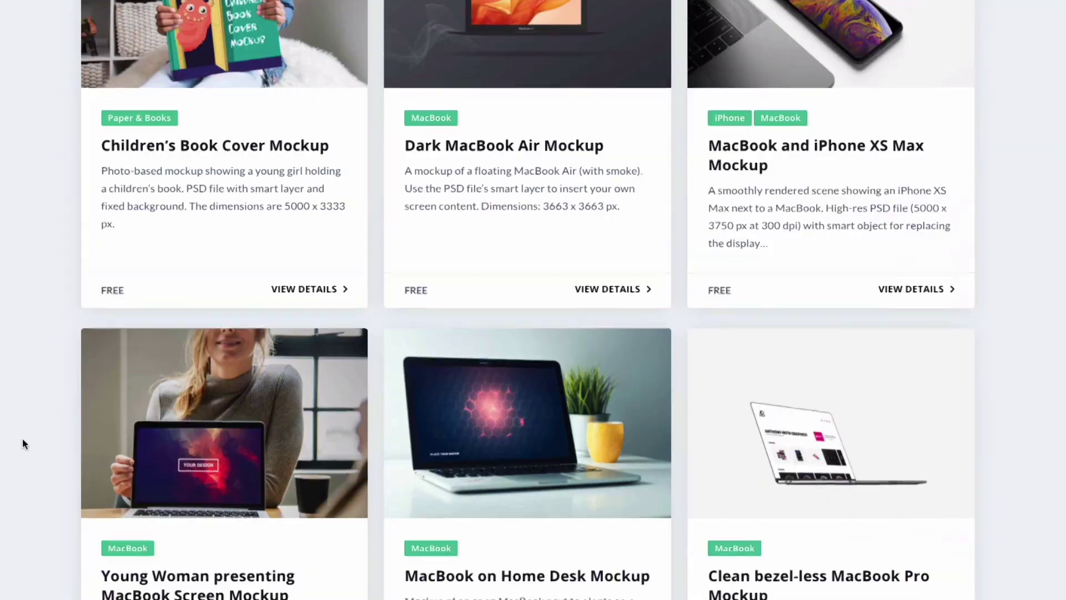
pyautogui.scroll(-20, 21, 443)
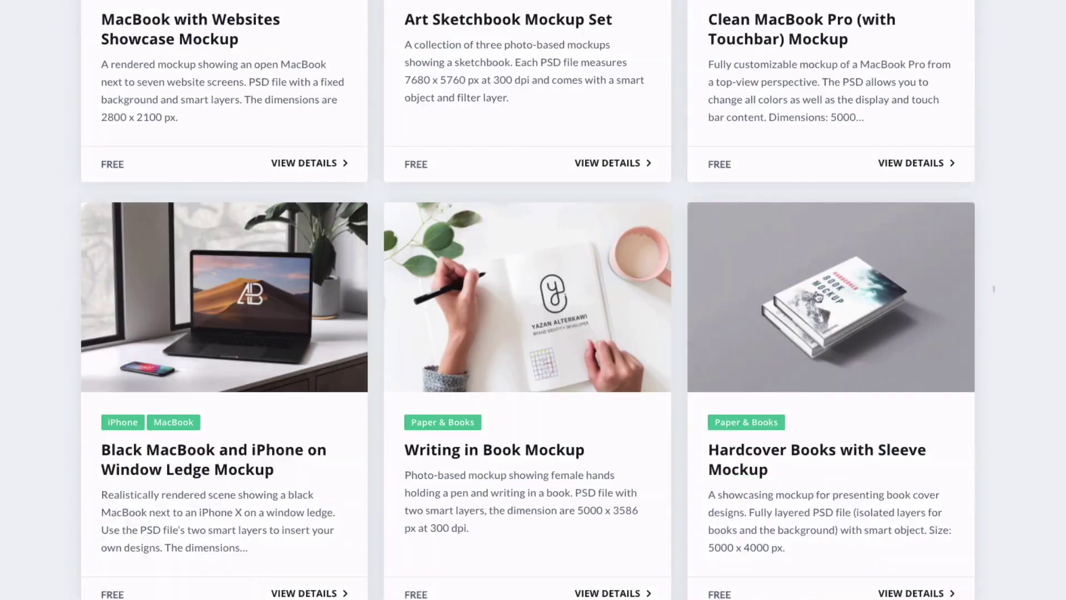
# Open the Hardcover Books with Sleeve Mockup details and take its FREE DOWNLOAD to GraphicsFuel.
pyautogui.click(767, 332)
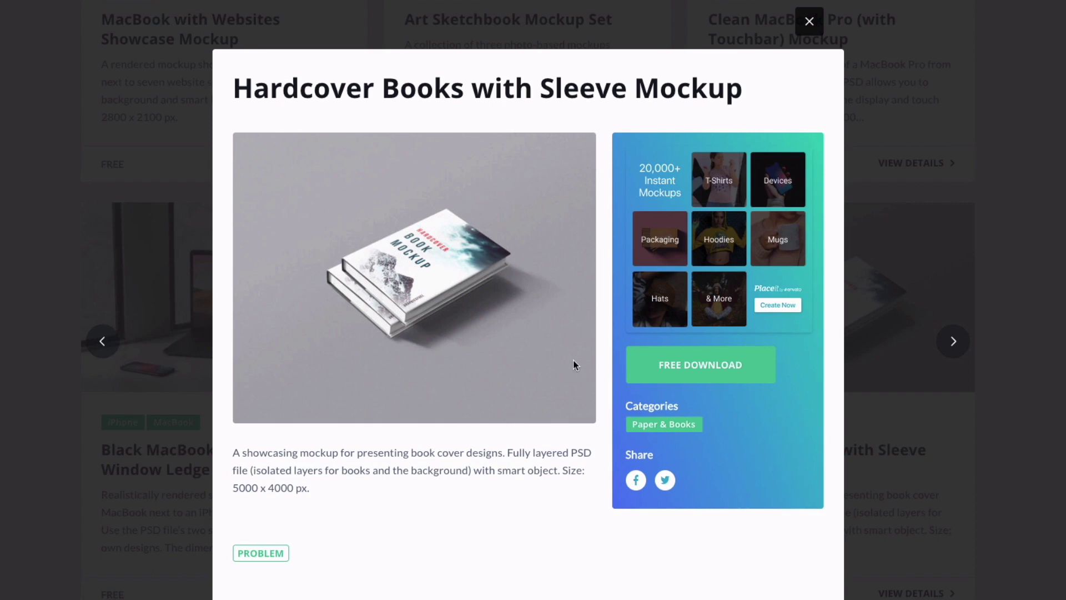
pyautogui.click(661, 367)
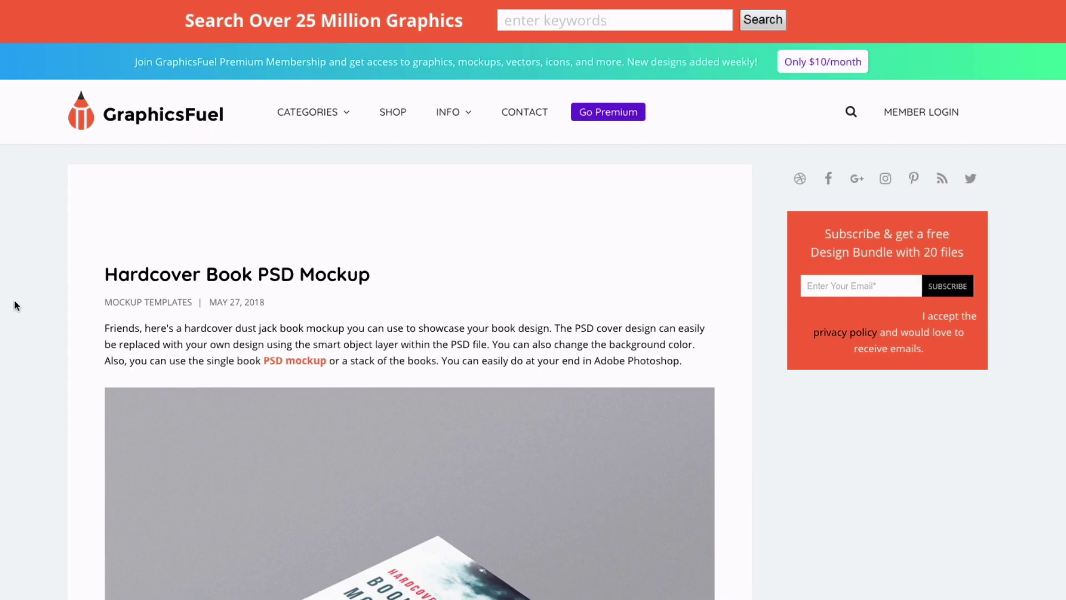
# Download the Hardcover Book PSD Mockup from the GraphicsFuel article's Download Mockup button.
pyautogui.scroll(-2, 20, 300)
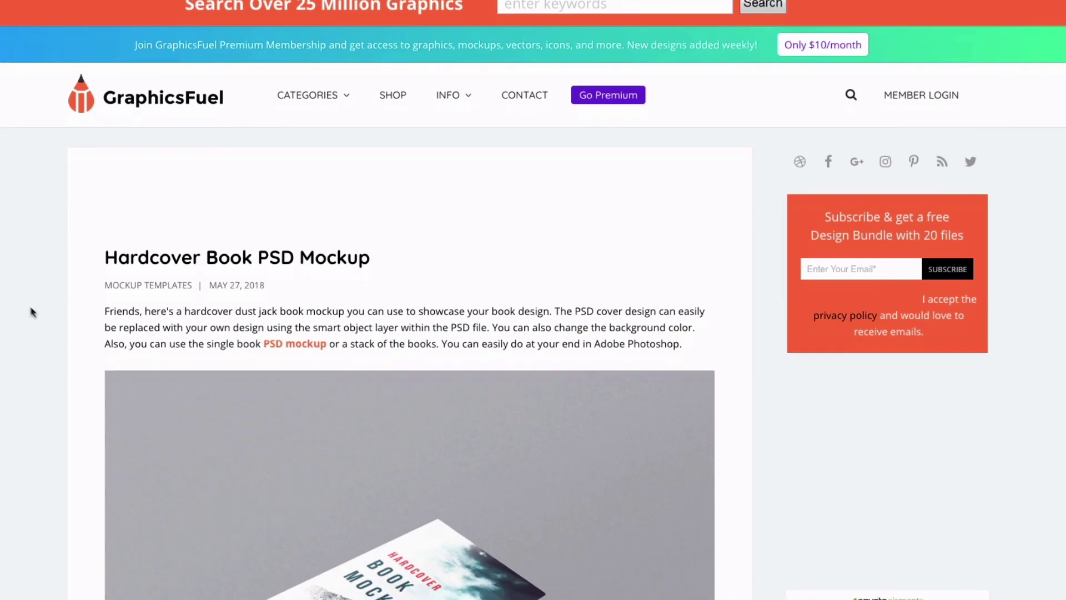
pyautogui.scroll(-4, 34, 310)
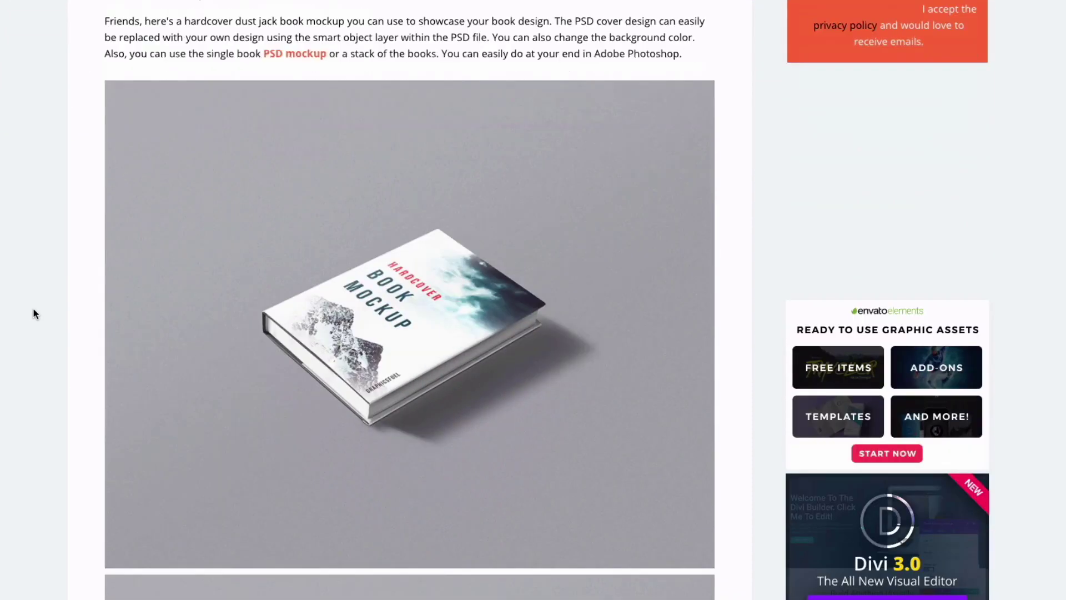
pyautogui.scroll(-12, 33, 309)
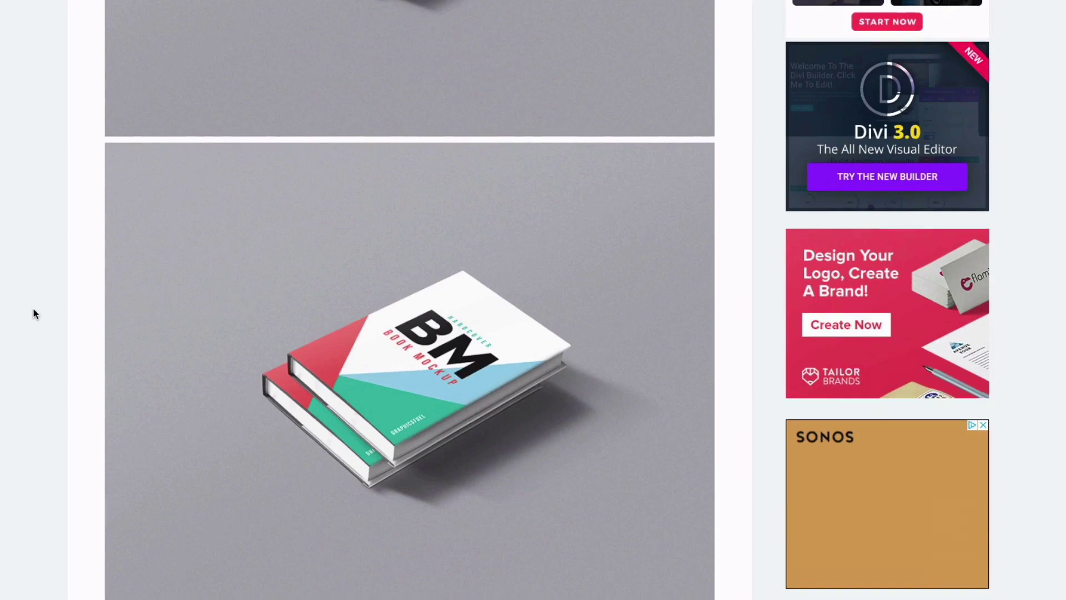
pyautogui.scroll(-14, 34, 309)
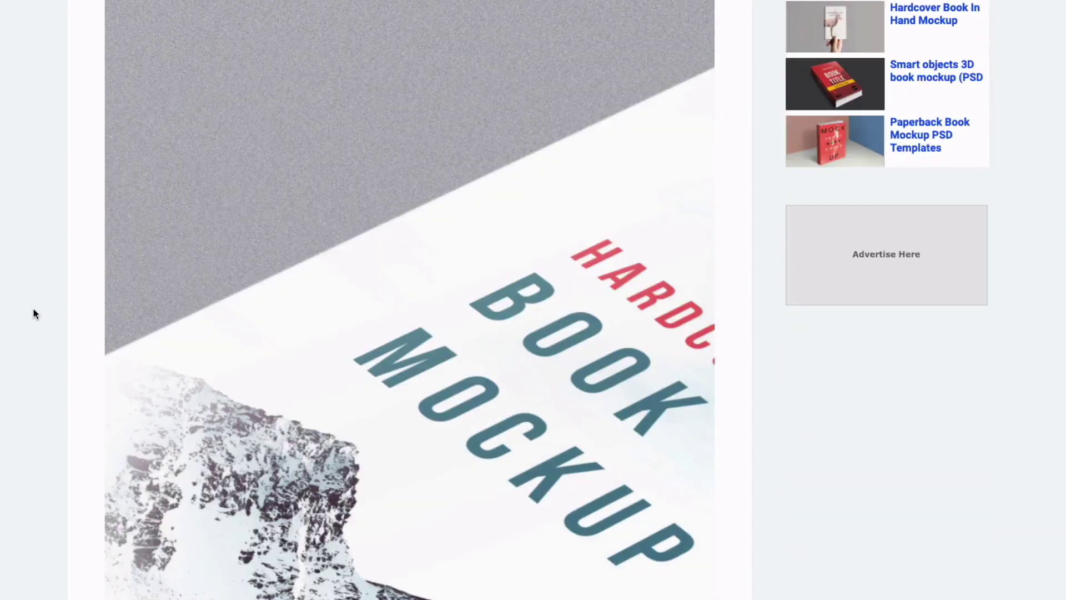
pyautogui.scroll(-20, 32, 309)
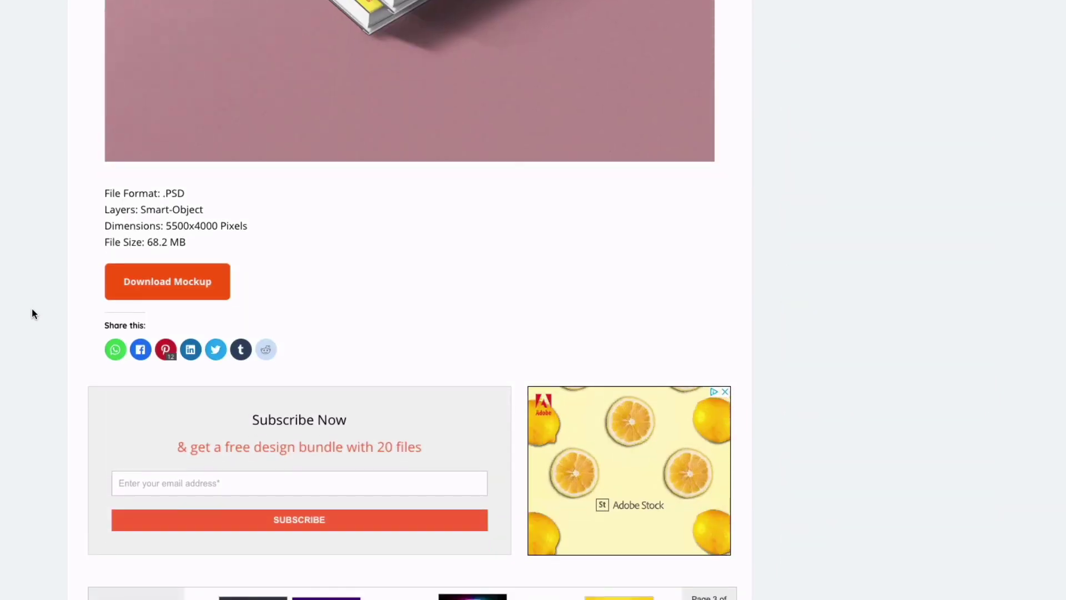
pyautogui.click(161, 283)
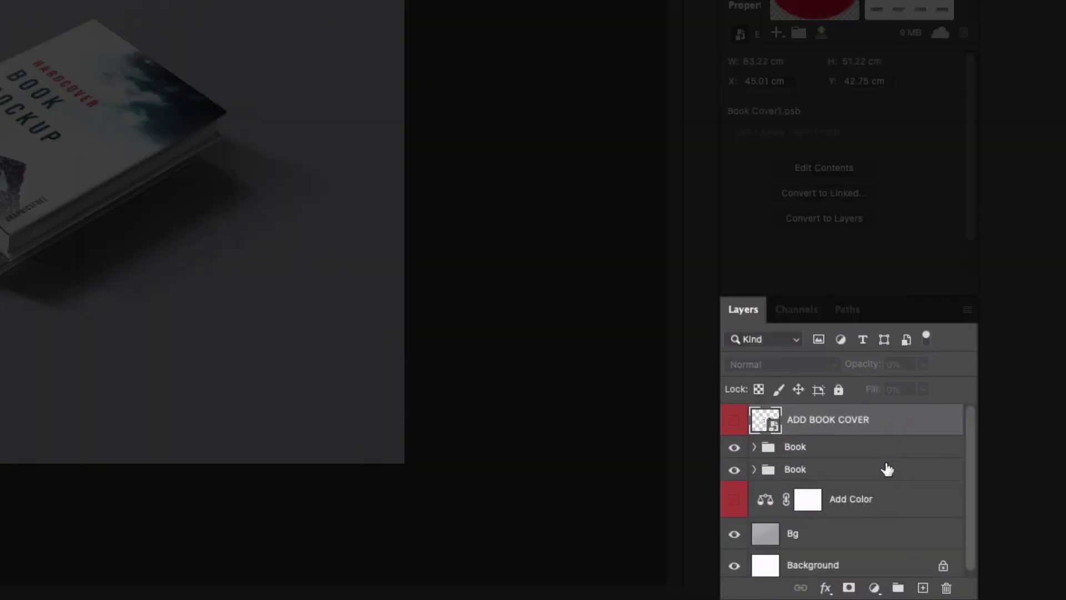
# Scroll the opened mockup's Layers panel to find the ADD BOOK COVER smart object layer.
pyautogui.scroll(-1, 887, 461)
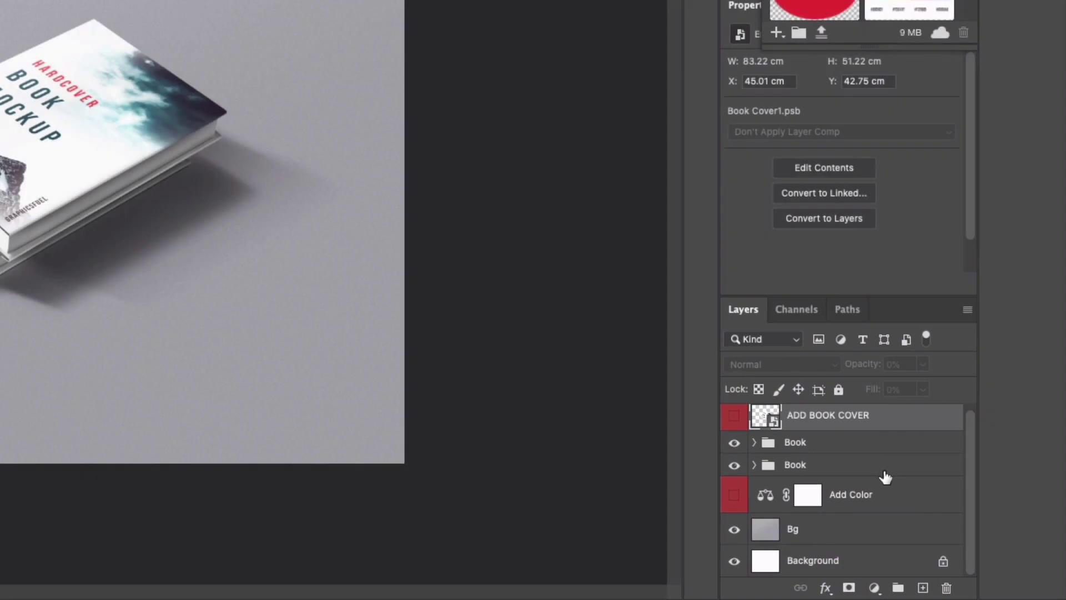
pyautogui.scroll(1, 886, 475)
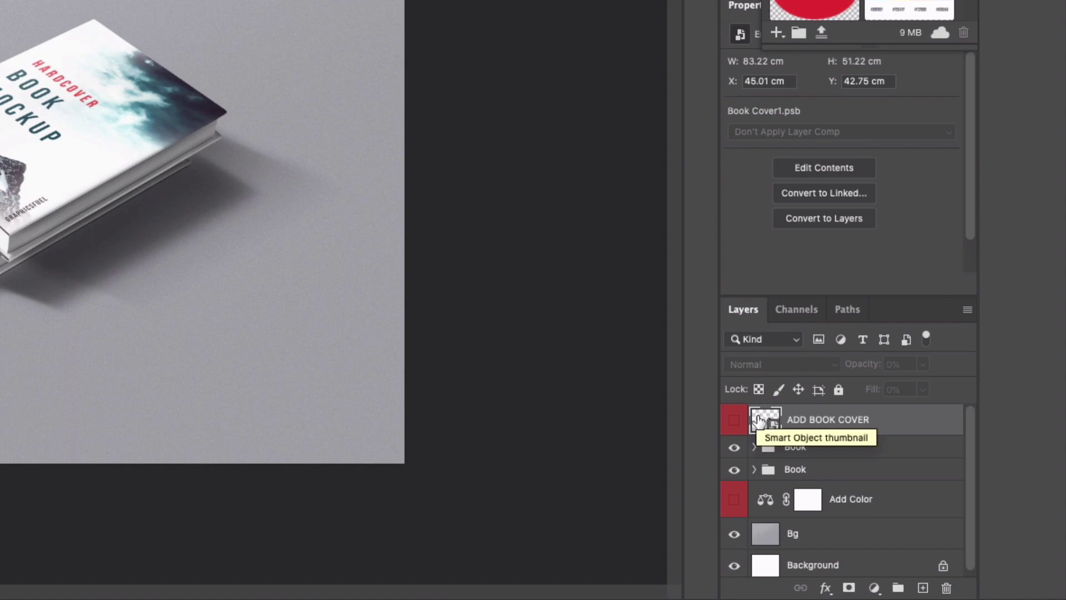
pyautogui.doubleClick(759, 419)
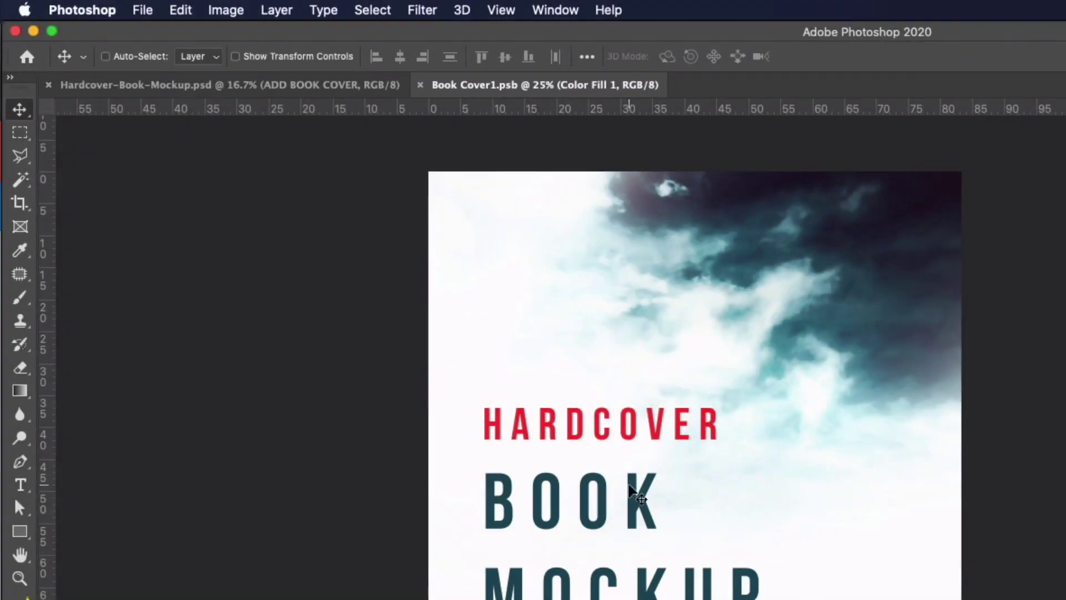
pyautogui.click(312, 84)
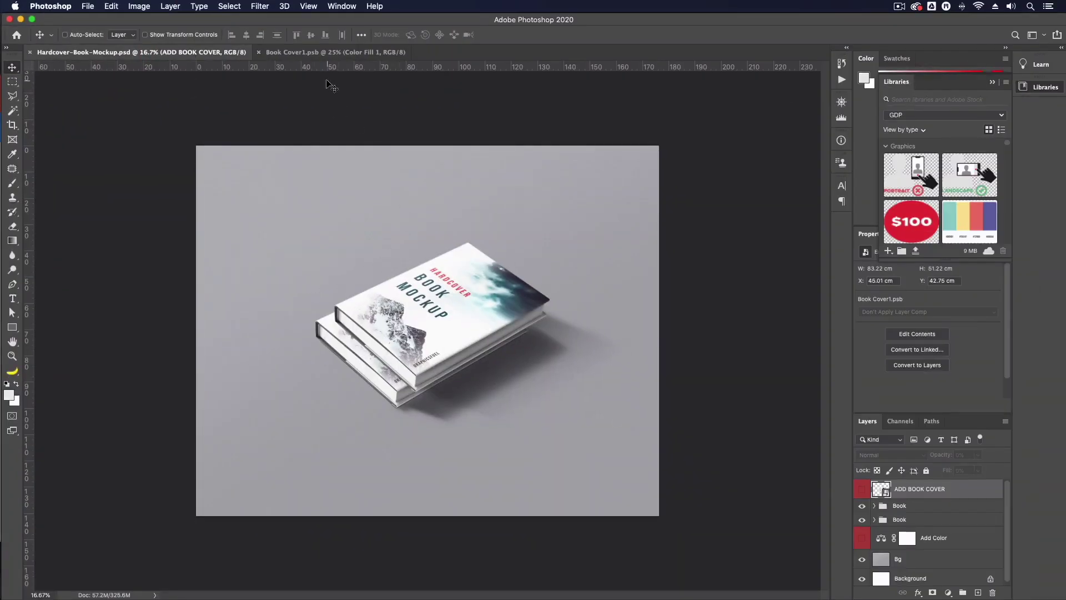
pyautogui.click(312, 53)
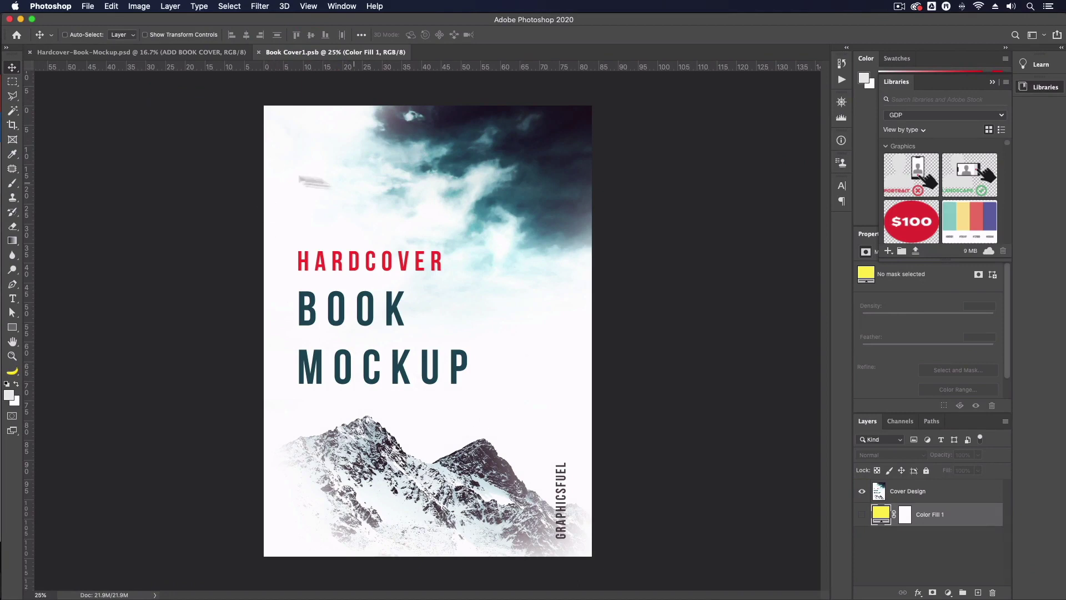
pyautogui.click(189, 54)
pyautogui.click(294, 52)
pyautogui.press('super+Tab')
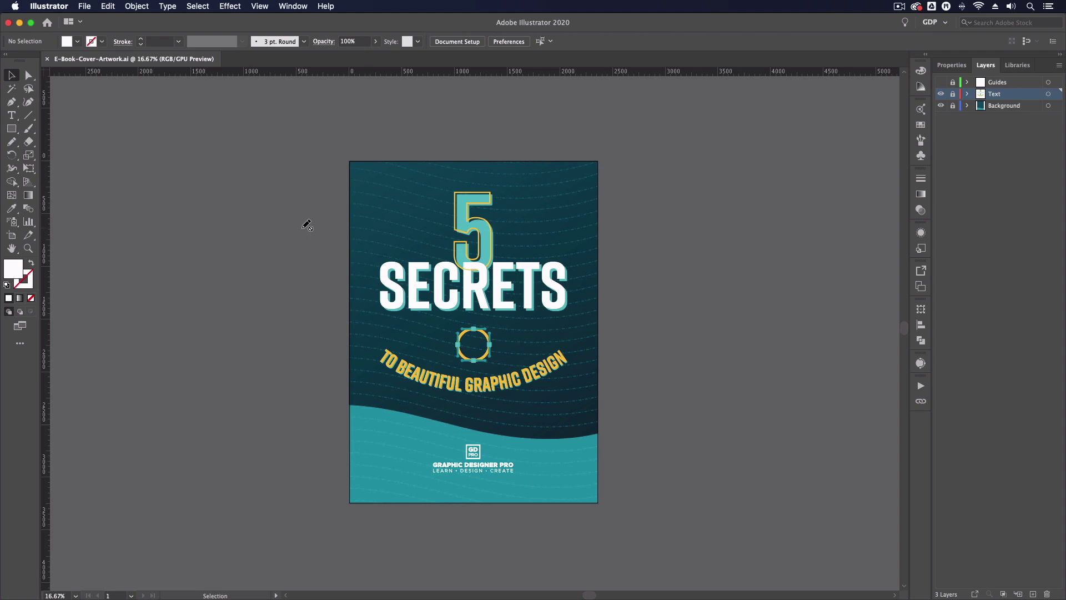
# Inspect the 5 Secrets cover, leave the Guides layer hidden, and save E-Book-Cover-Artwork.ai.
pyautogui.hotkey('ctrl', '=')
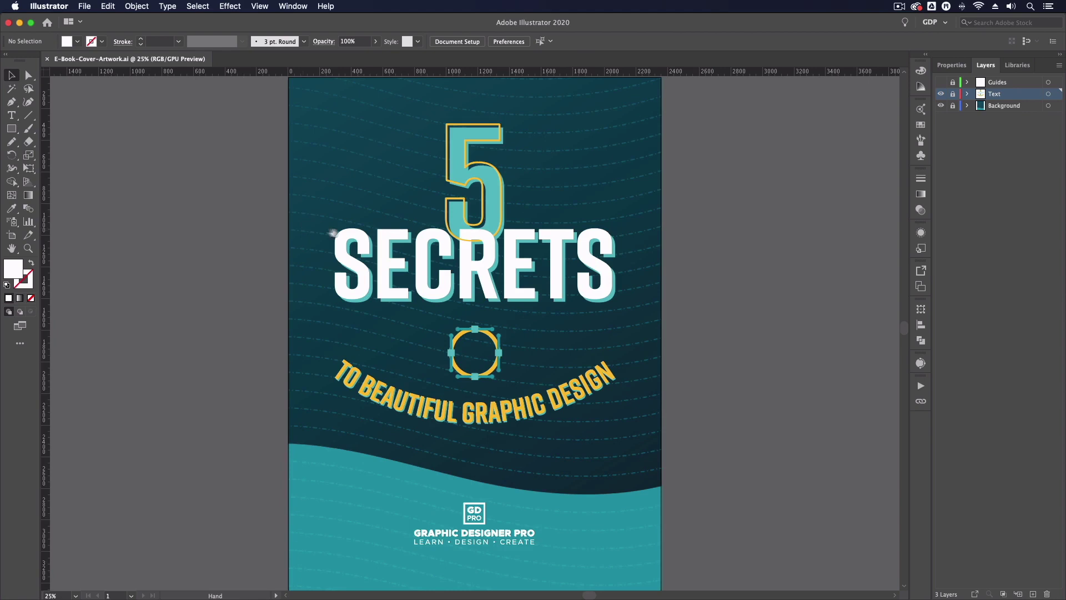
pyautogui.moveTo(307, 225); pyautogui.dragTo(310, 303)
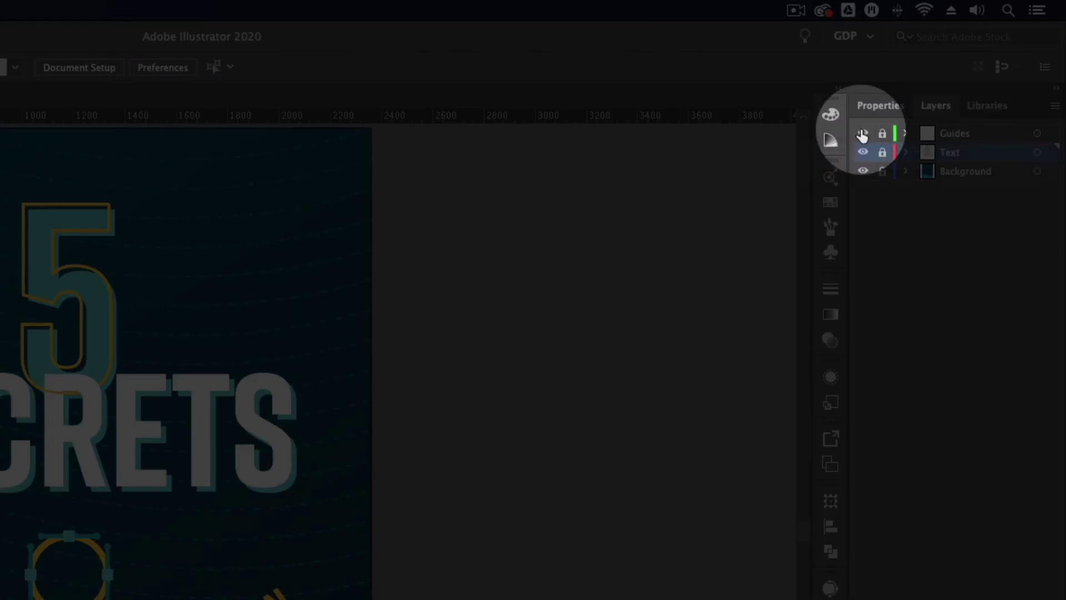
pyautogui.click(862, 134)
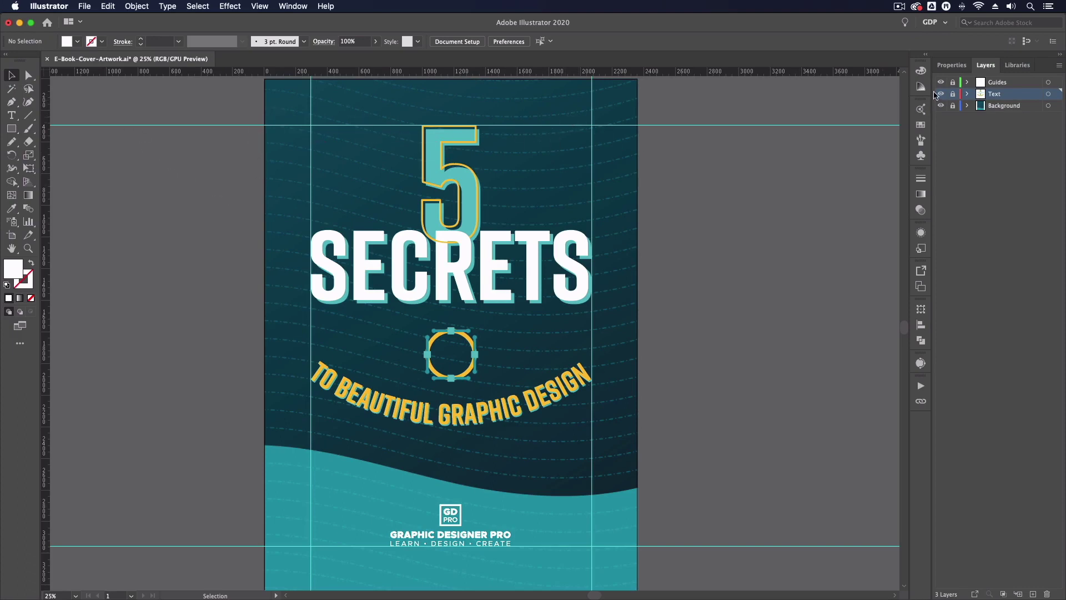
pyautogui.click(941, 83)
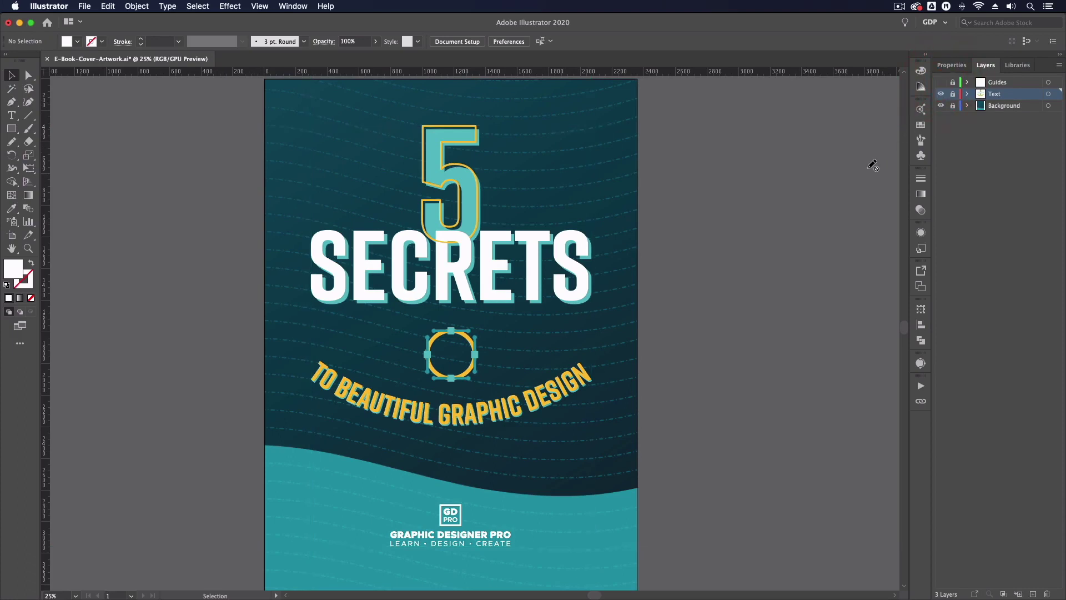
pyautogui.press('super+minus')
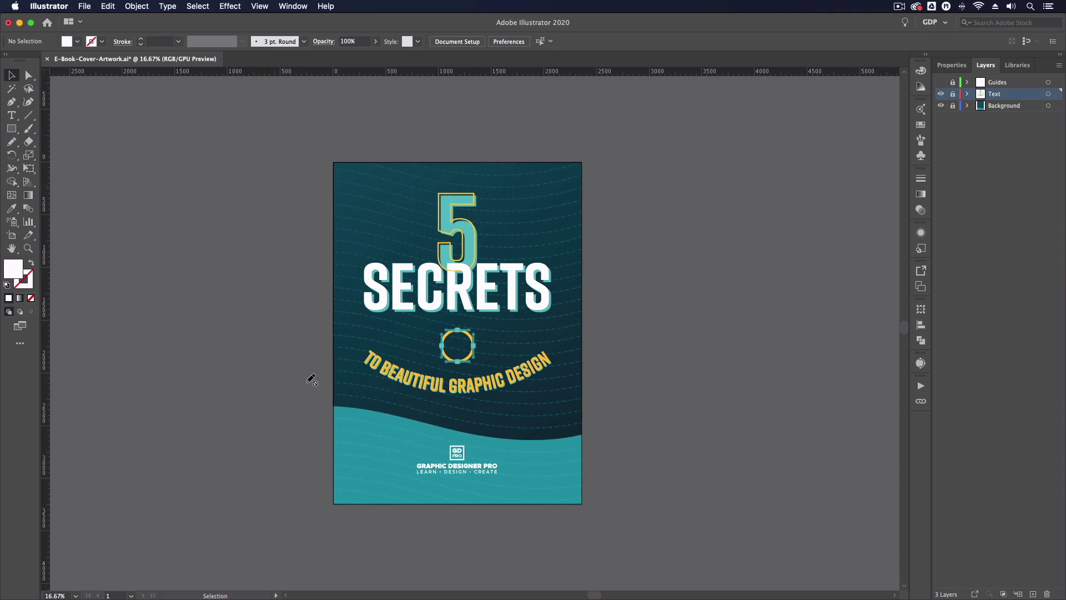
pyautogui.press('super+s')
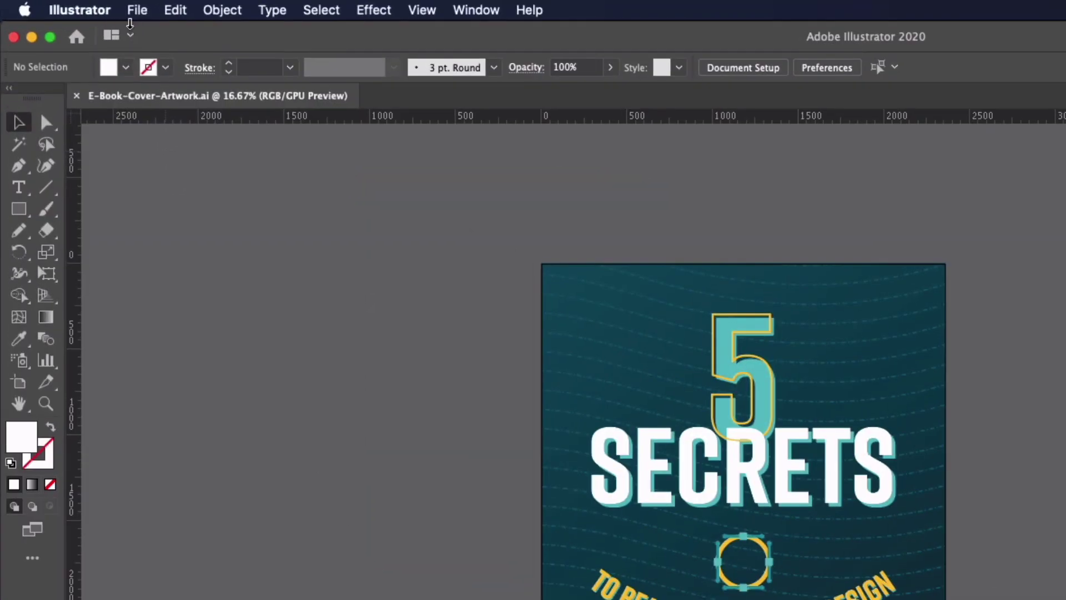
# Start an Export As of the cover artwork into the Exports folder.
pyautogui.click(84, 6)
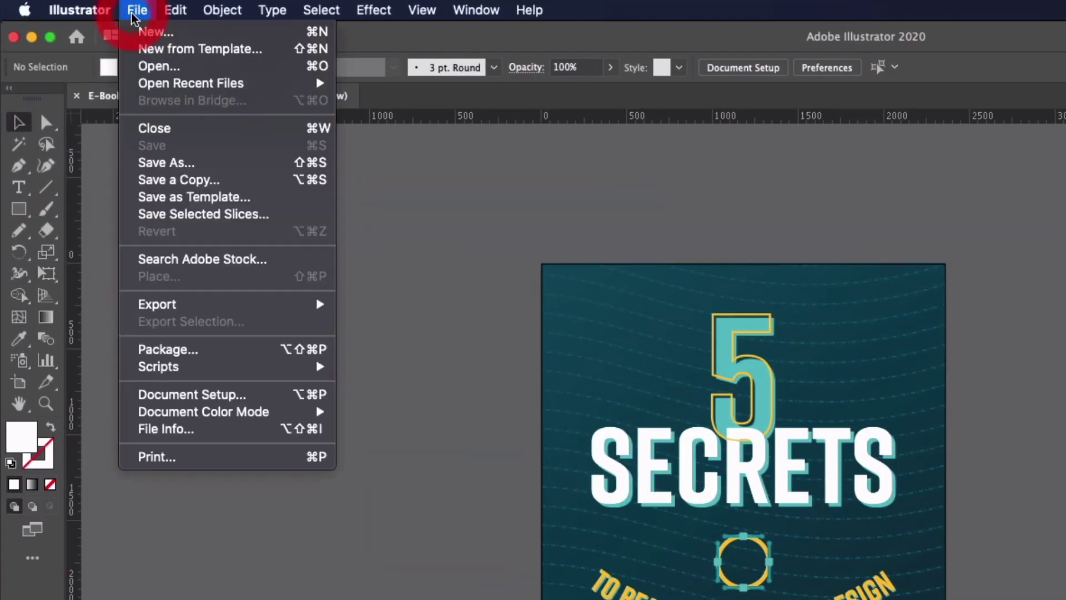
pyautogui.moveTo(136, 189)
pyautogui.click(382, 323)
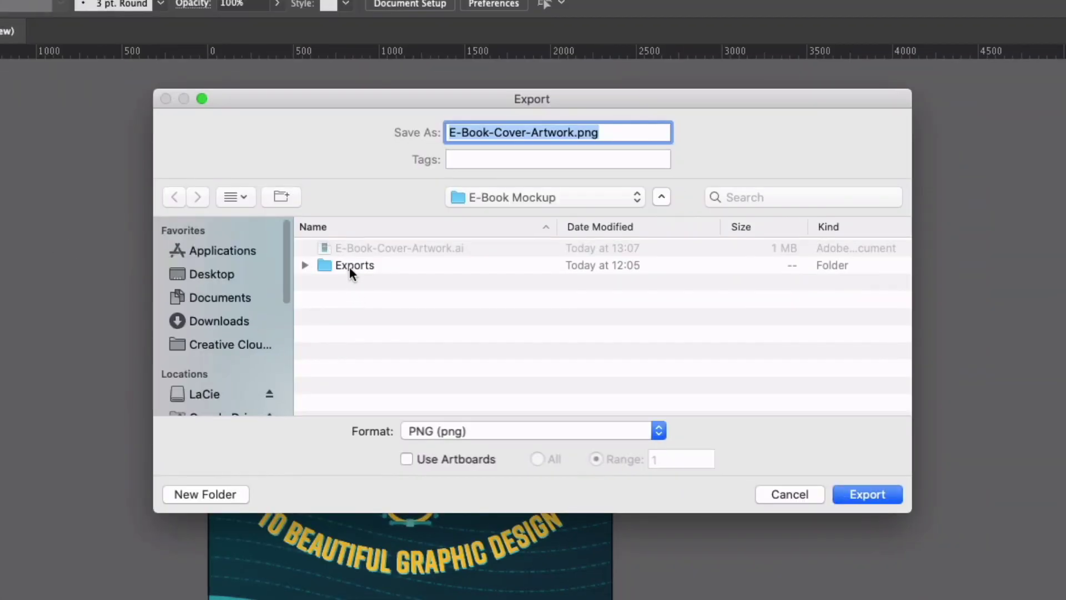
pyautogui.click(348, 267)
pyautogui.doubleClick(357, 265)
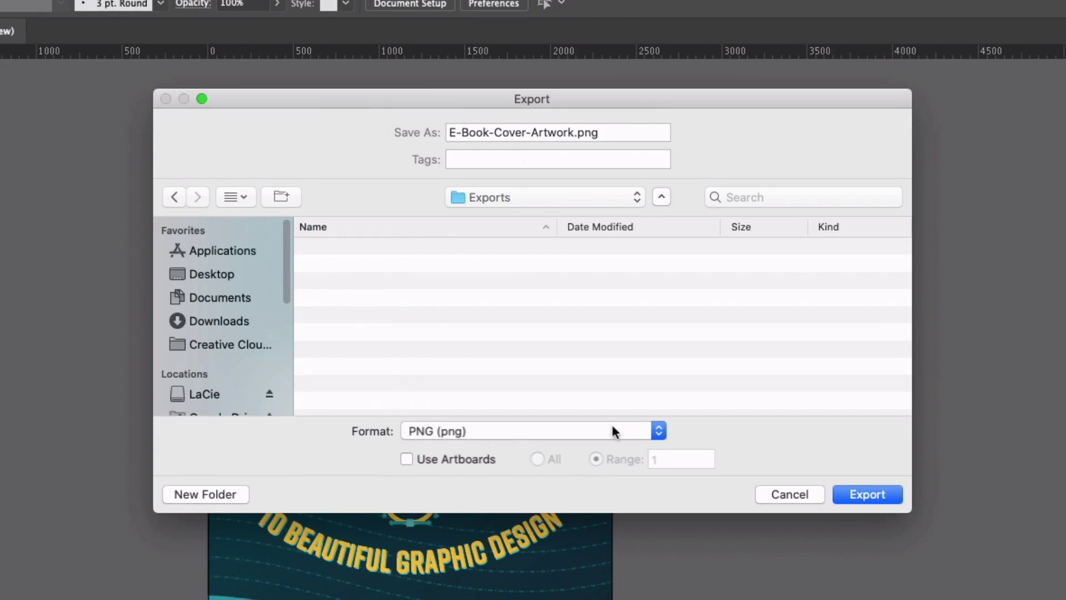
# Export artboard 1 as E-Book-Cover-Artwork.png with a transparent background.
pyautogui.click(582, 429)
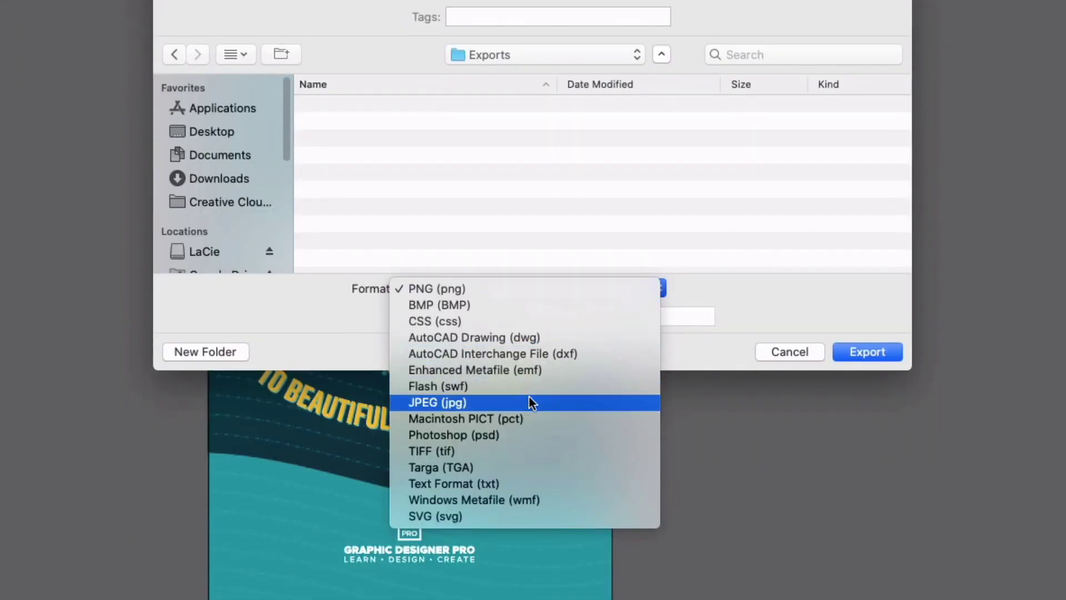
pyautogui.click(697, 290)
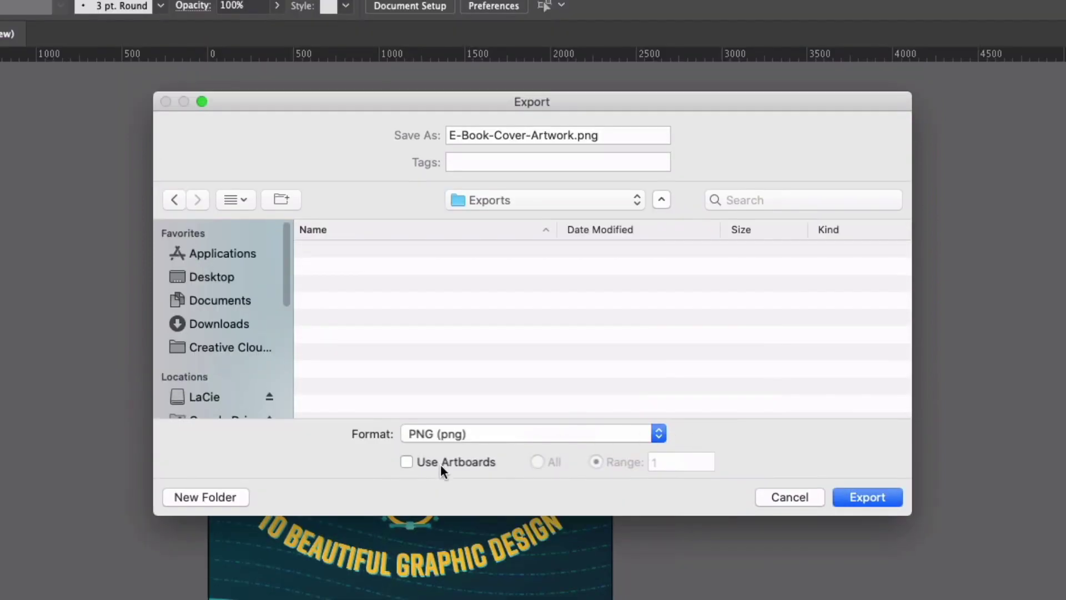
pyautogui.click(403, 460)
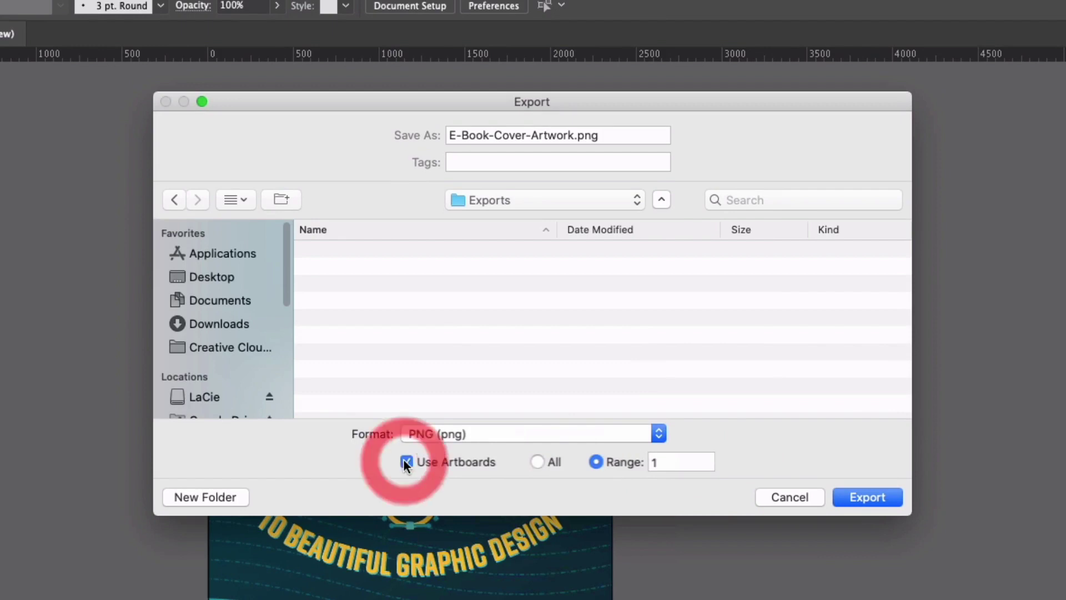
pyautogui.click(596, 461)
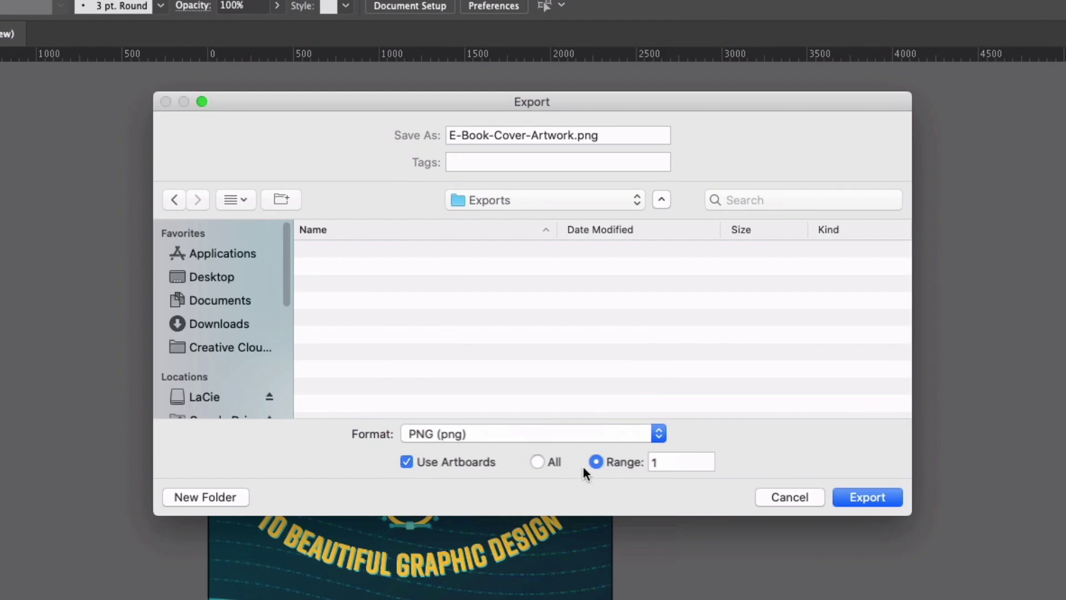
pyautogui.click(856, 492)
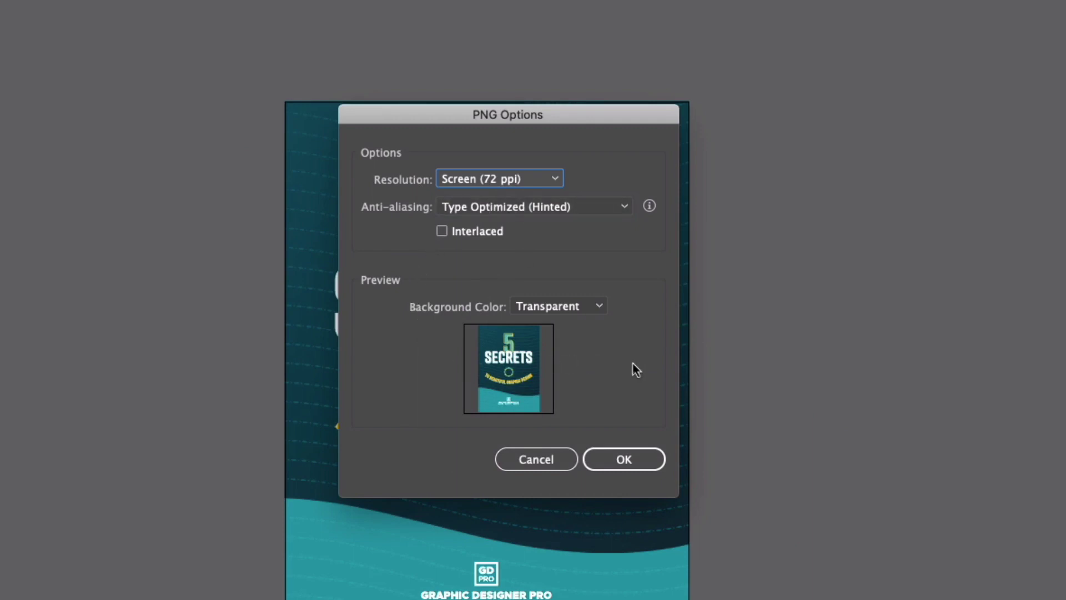
pyautogui.click(628, 464)
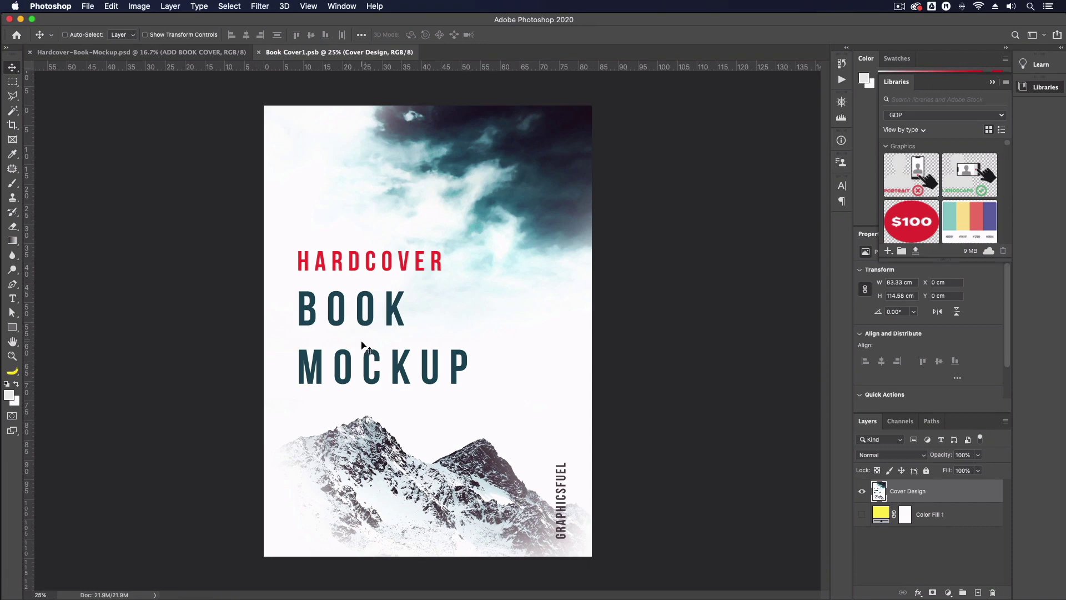
# Preview the cover PNG in Finder's Exports folder and drag it onto the Book Cover1.psb canvas.
pyautogui.click(45, 581)
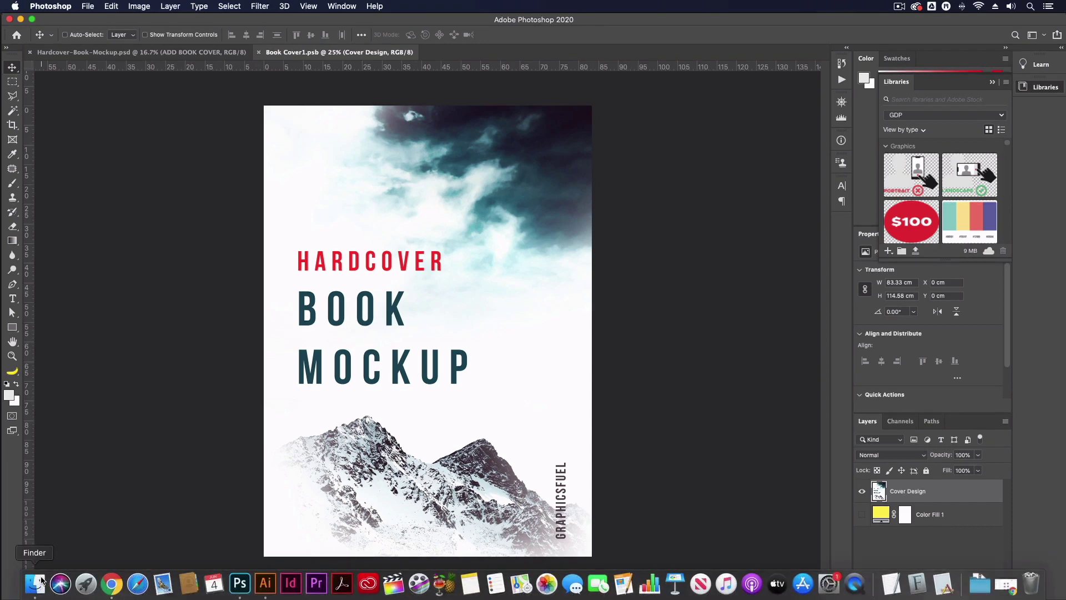
pyautogui.click(484, 260)
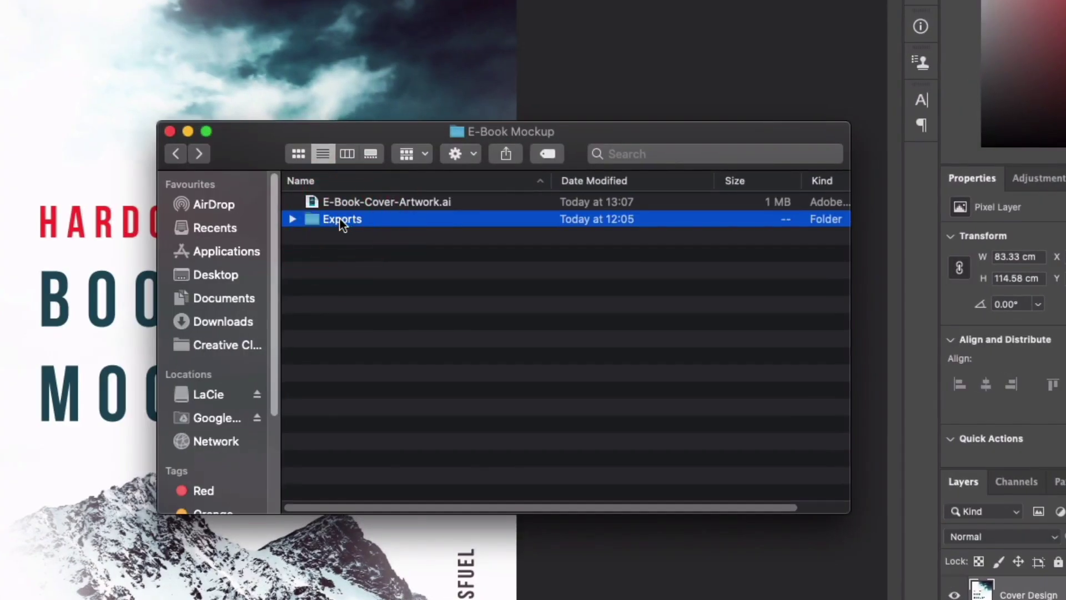
pyautogui.doubleClick(485, 260)
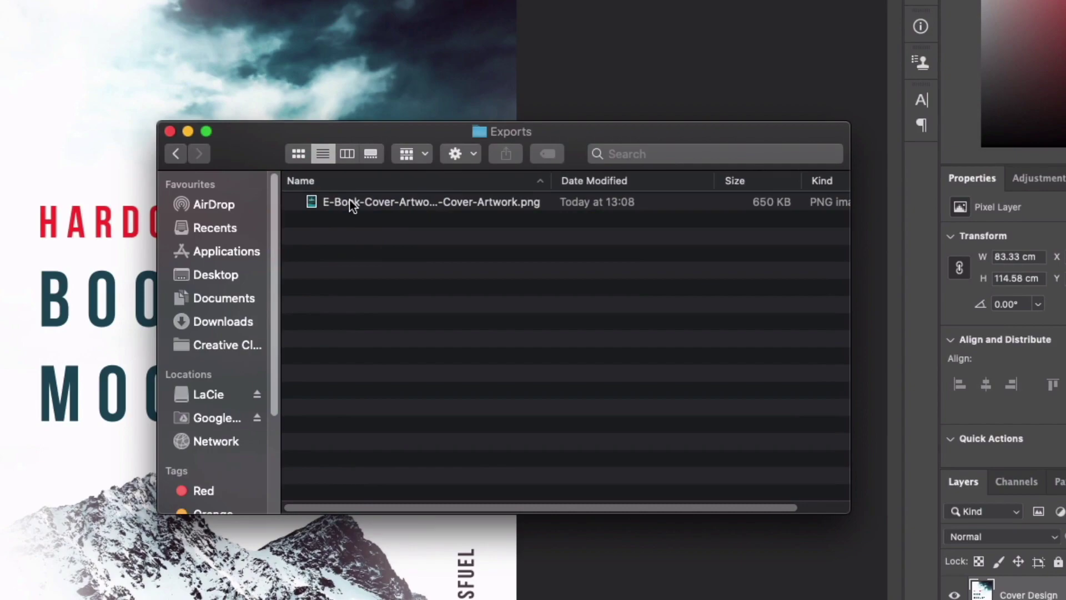
pyautogui.click(350, 202)
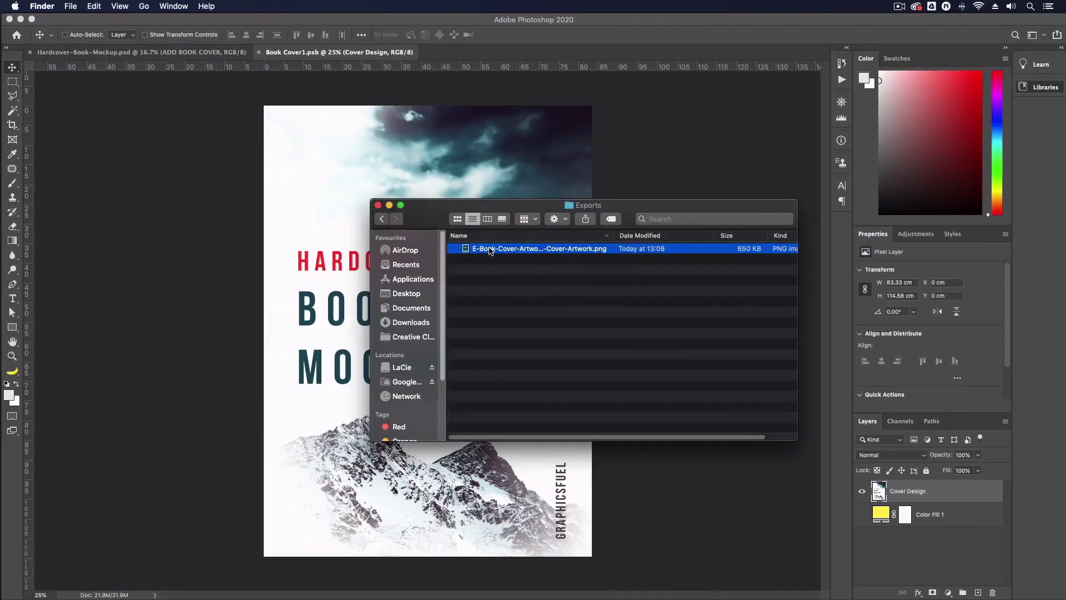
pyautogui.press('space')
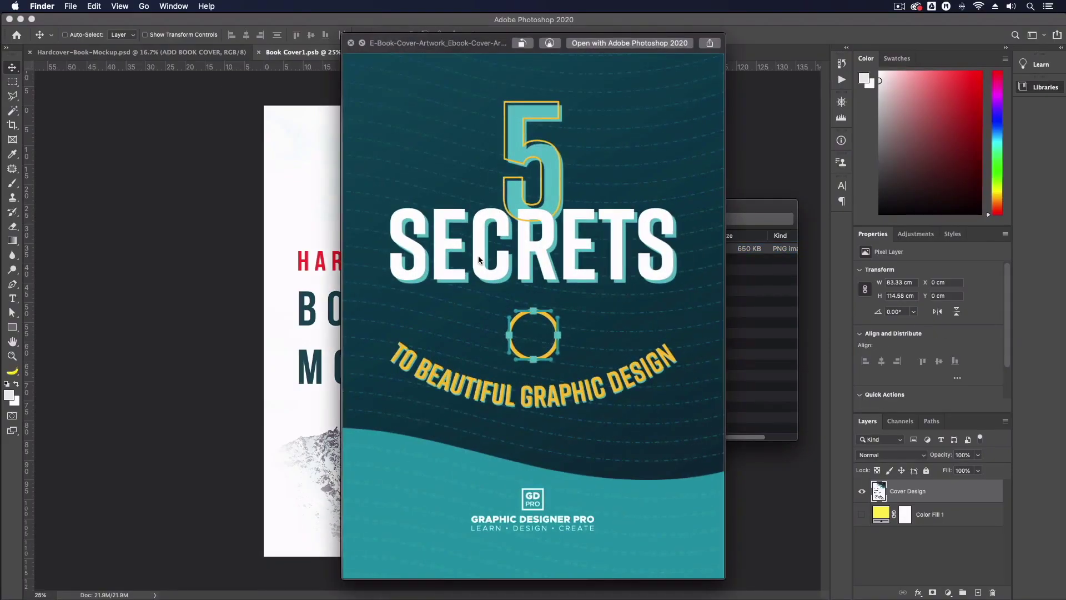
pyautogui.press('space')
pyautogui.moveTo(478, 246); pyautogui.dragTo(309, 153)
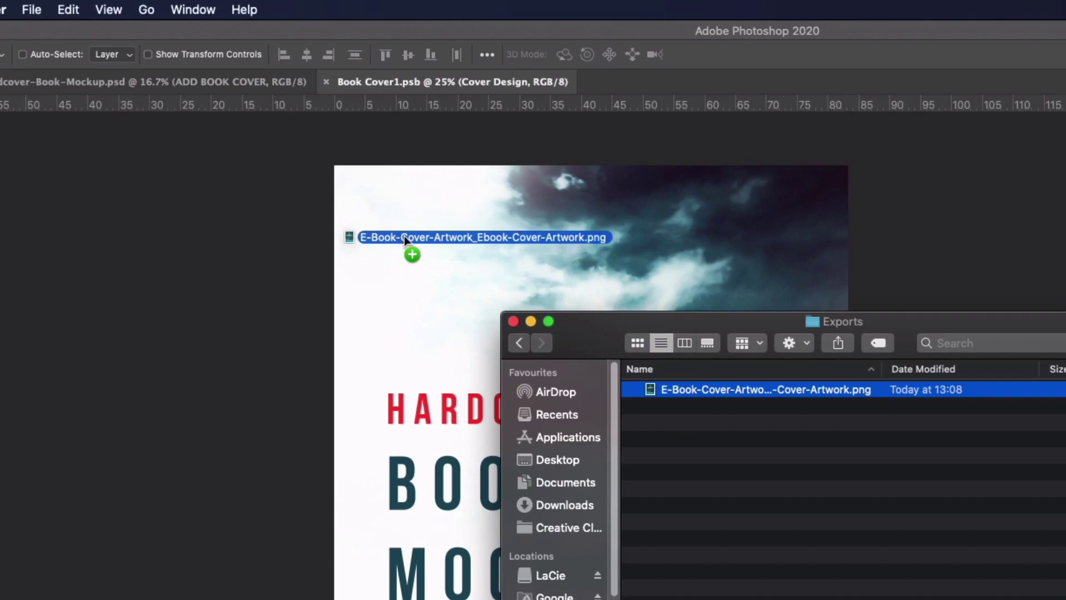
pyautogui.moveTo(405, 239); pyautogui.dragTo(405, 234)
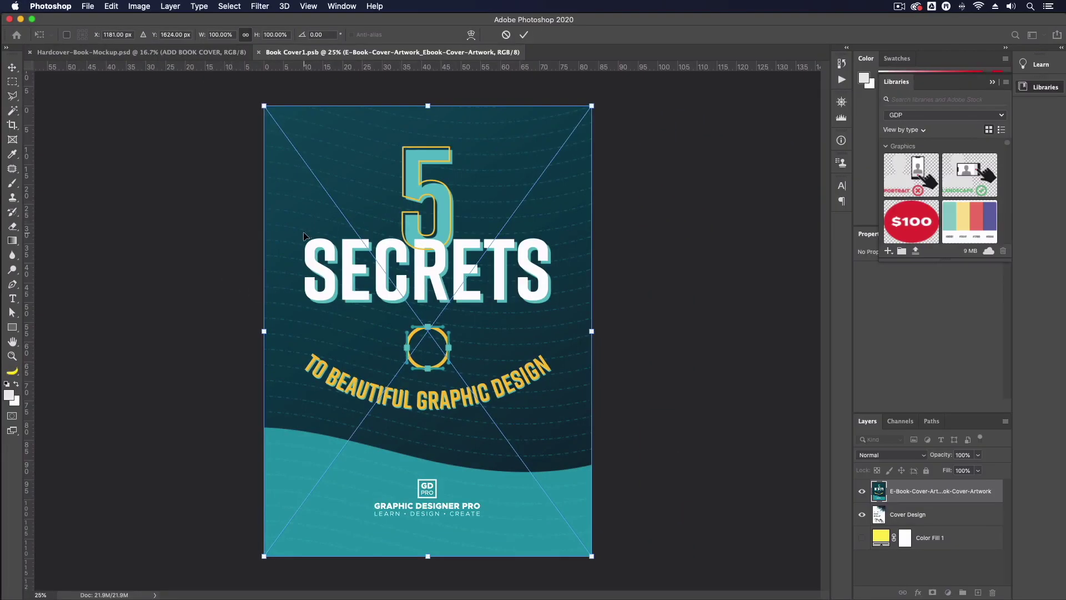
# Commit the placed cover PNG, delete the stray Lorem Ipsum text layer, and save Book Cover1.psb.
pyautogui.press('Return')
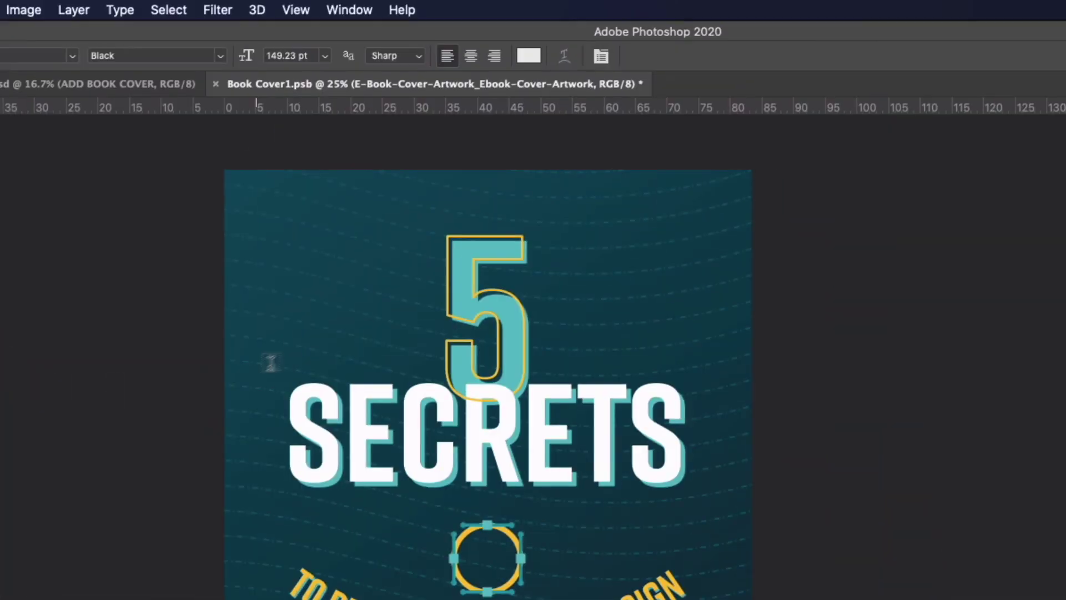
pyautogui.click(299, 264)
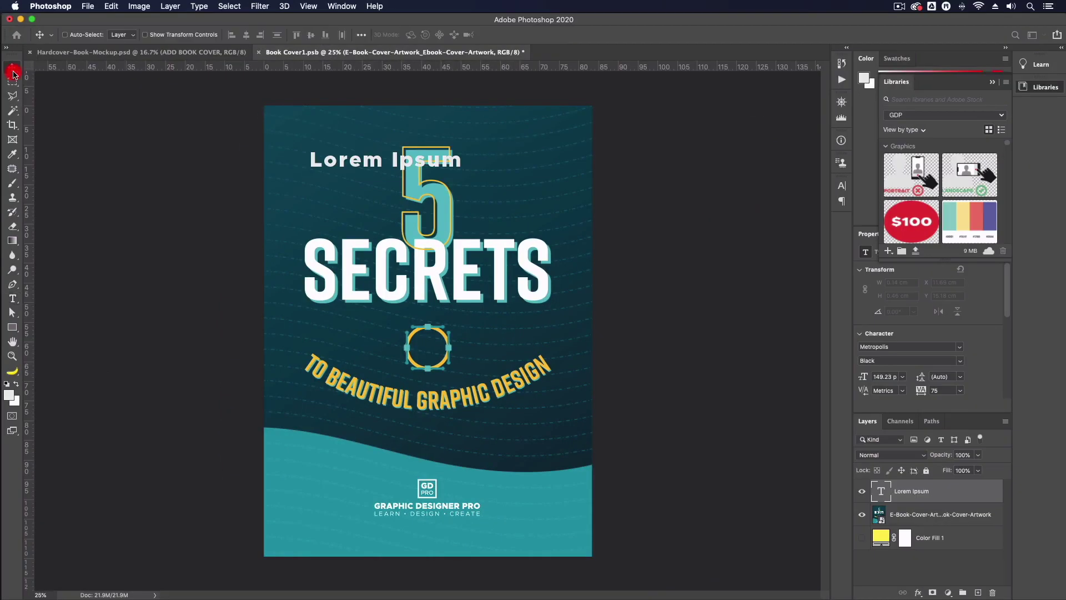
pyautogui.click(12, 68)
pyautogui.press('Delete')
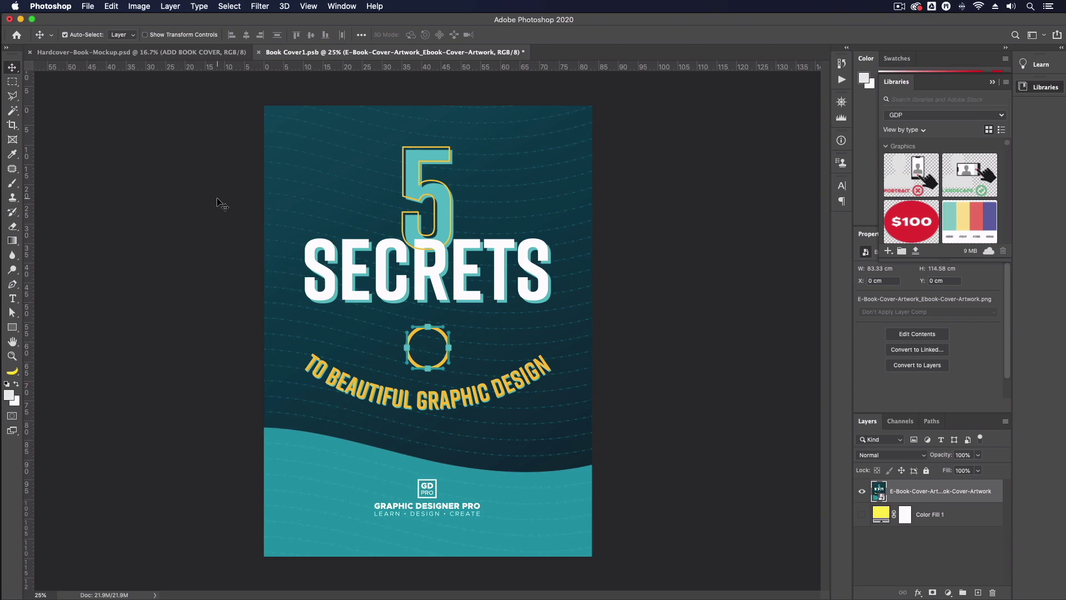
pyautogui.press('super+s')
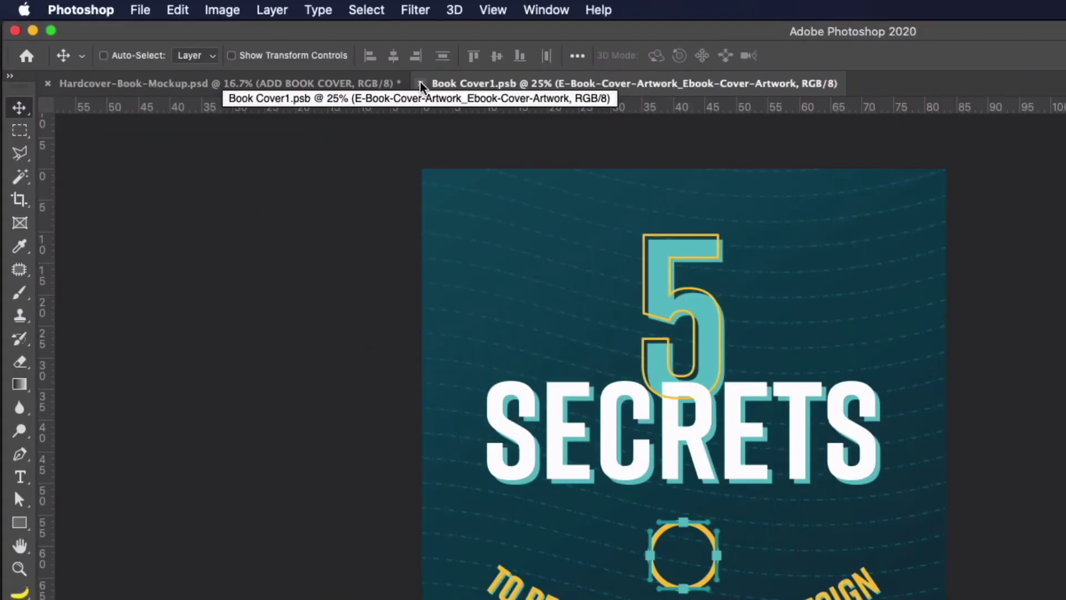
# Close Book Cover1.psb and zoom in and back out on the hardcover mockup.
pyautogui.click(417, 84)
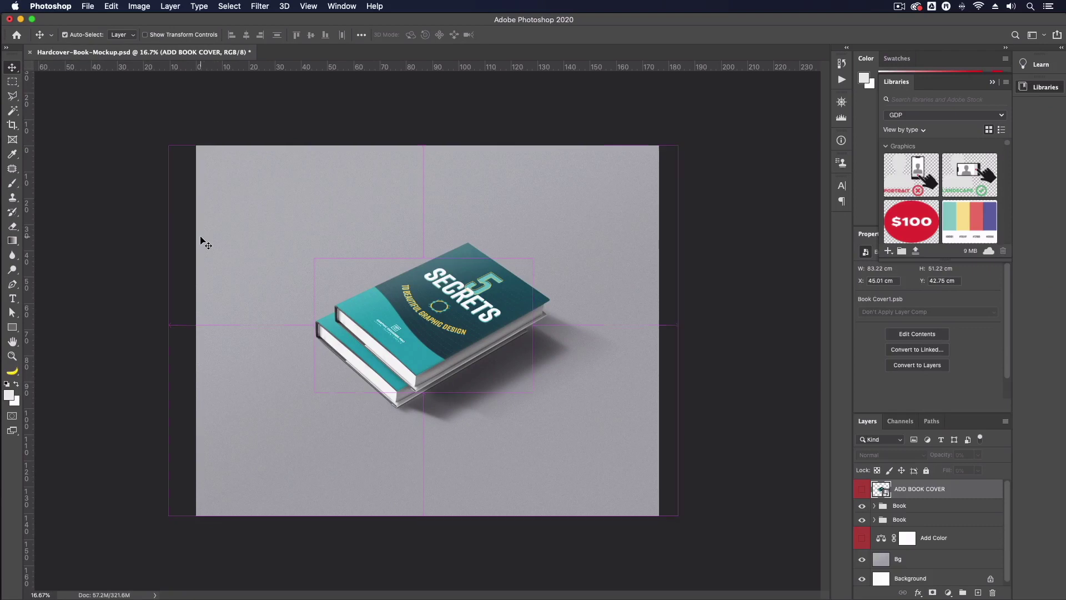
pyautogui.press('super+equal')
pyautogui.press('super+equal')
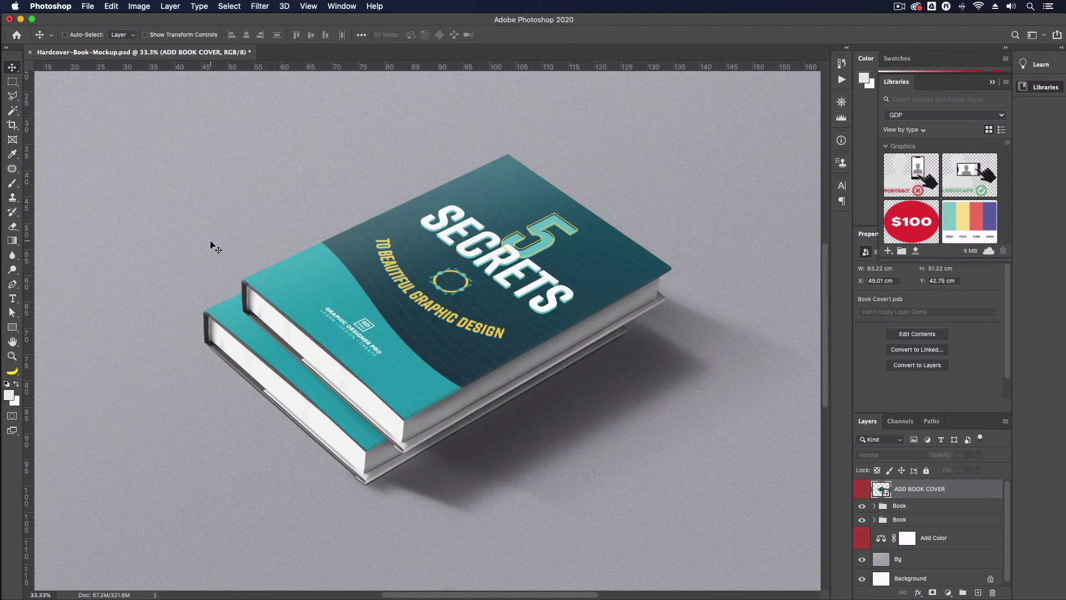
pyautogui.scroll(1, 212, 247)
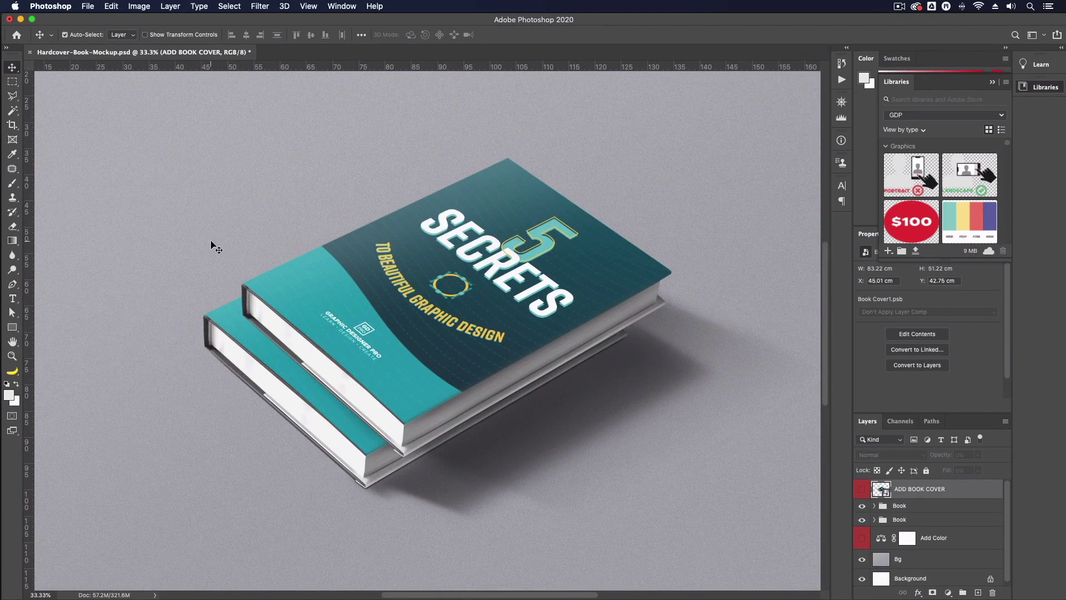
pyautogui.press('super')
pyautogui.press('super+minus')
pyautogui.press('super+minus')
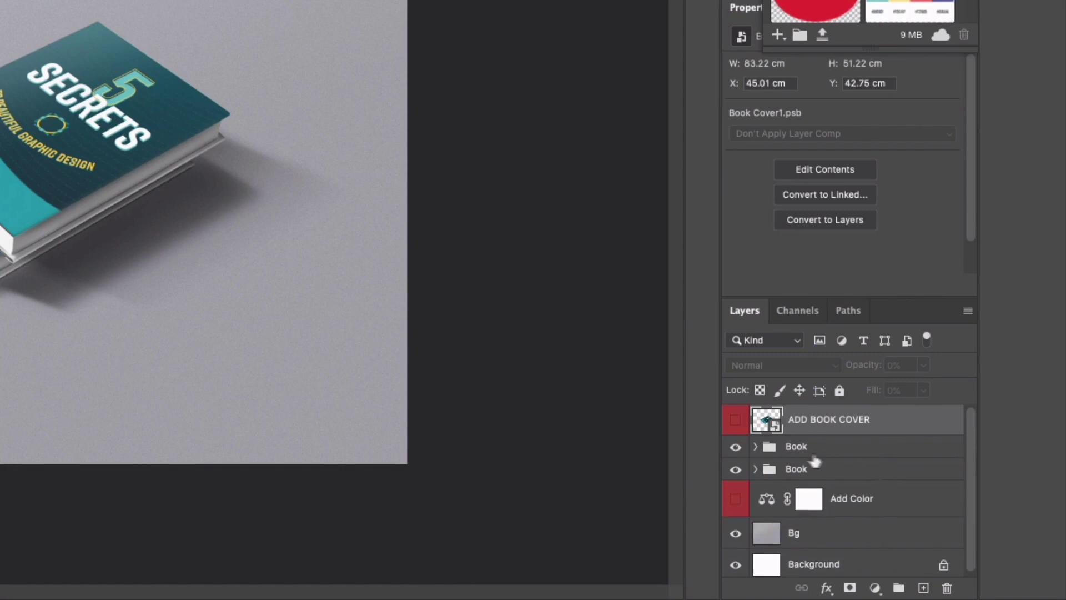
# Select both Book groups and toggle the upper book's visibility off and back on.
pyautogui.click(803, 471)
pyautogui.keyDown('shift'); pyautogui.click(766, 450); pyautogui.keyUp('shift')
pyautogui.click(736, 448)
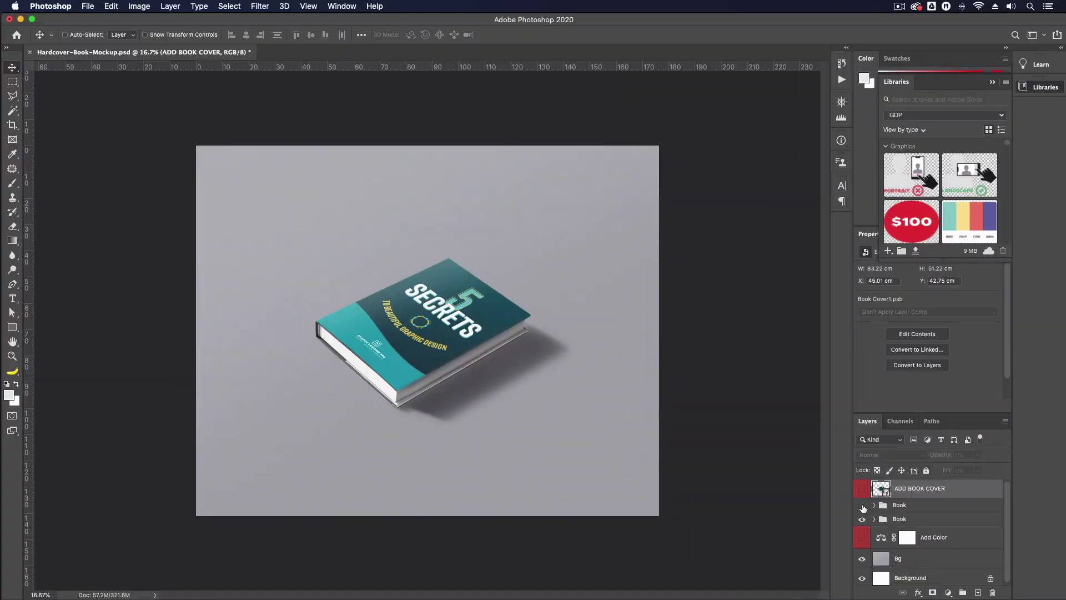
pyautogui.click(863, 505)
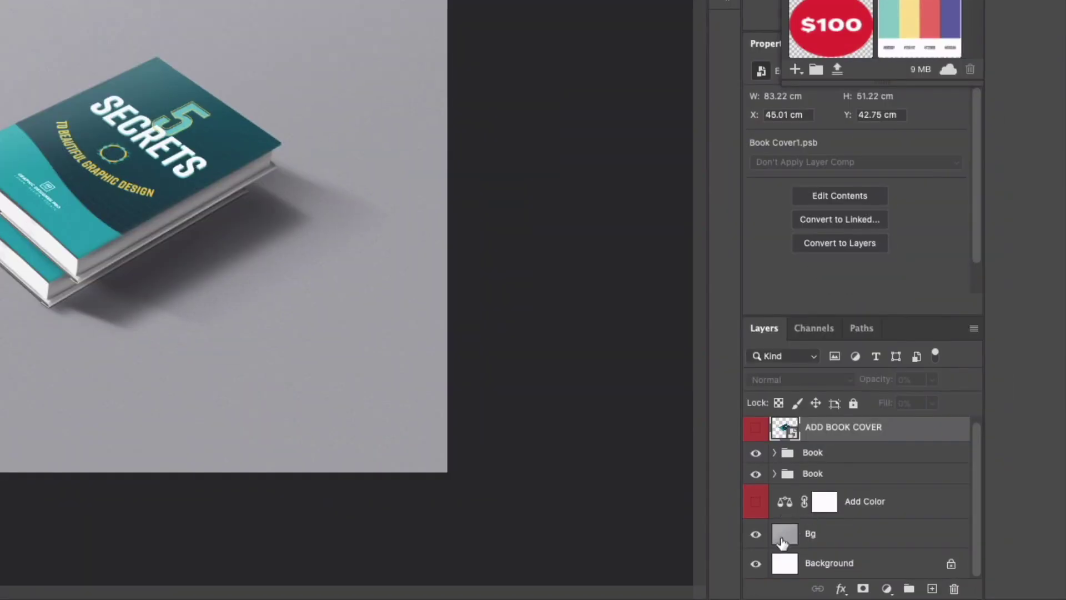
# Shift the Add Color tint from pink to olive to beige (+100/+67/+27), then hide it.
pyautogui.click(755, 503)
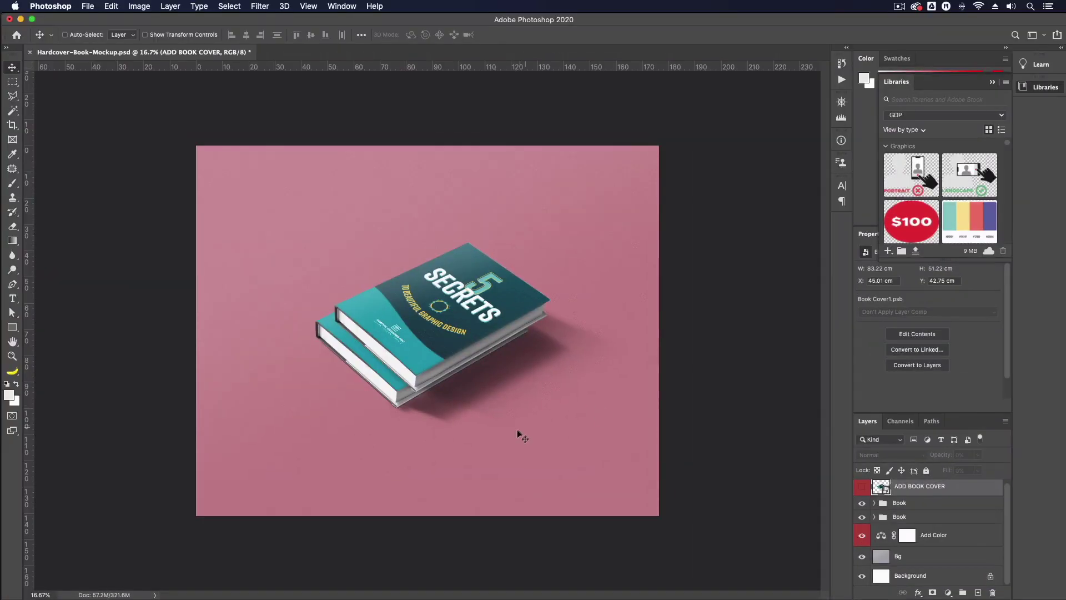
pyautogui.click(901, 537)
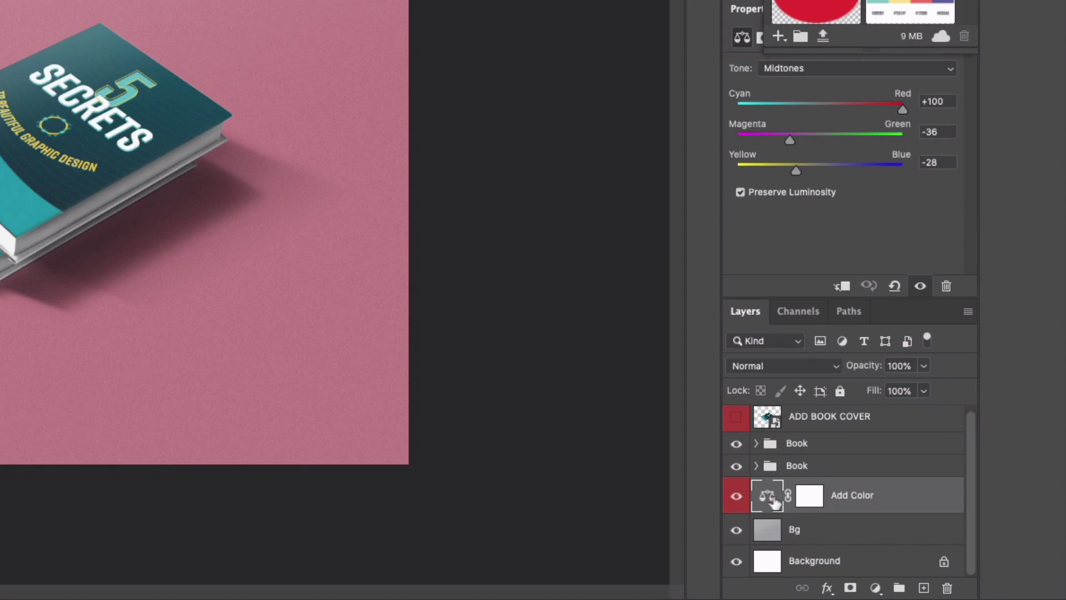
pyautogui.moveTo(790, 140); pyautogui.dragTo(812, 138)
pyautogui.moveTo(812, 322); pyautogui.dragTo(874, 326)
pyautogui.moveTo(796, 354); pyautogui.dragTo(842, 358)
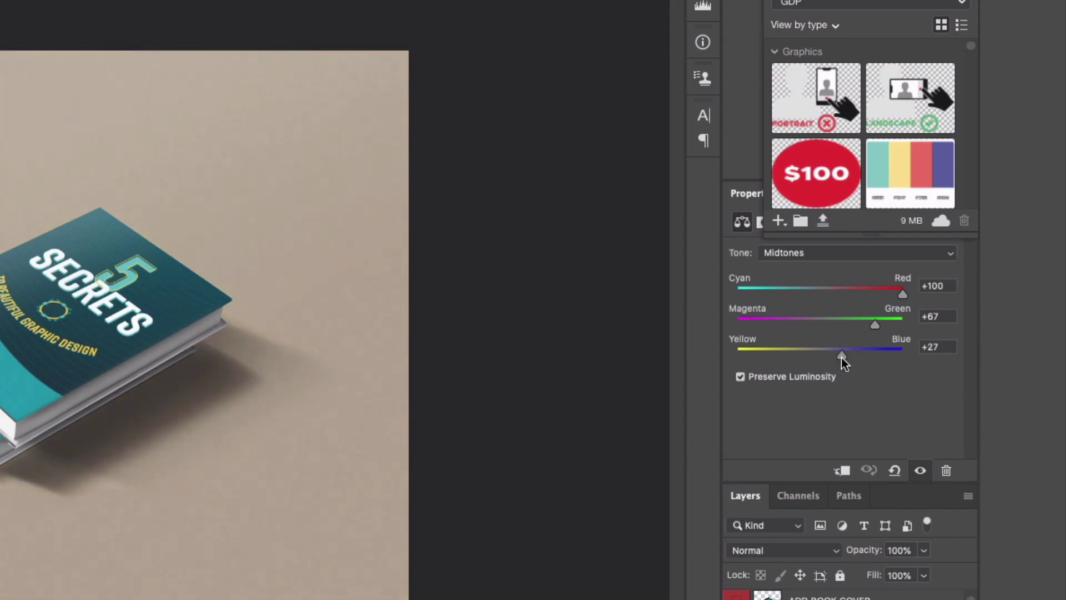
pyautogui.click(737, 496)
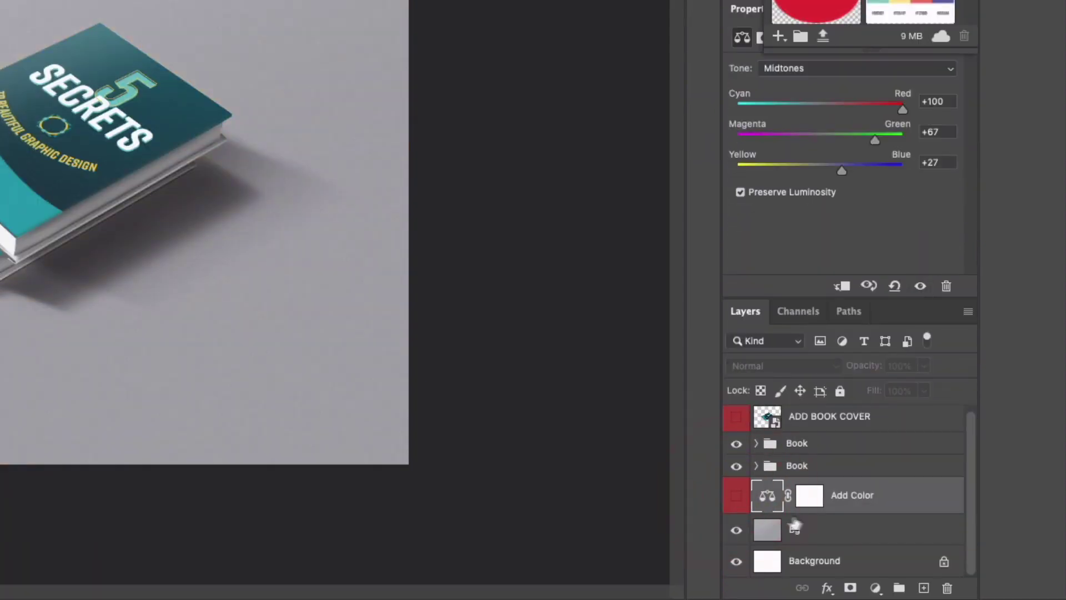
# Fill the Bg layer with the dark teal sampled from the book cover using the Paint Bucket.
pyautogui.click(819, 534)
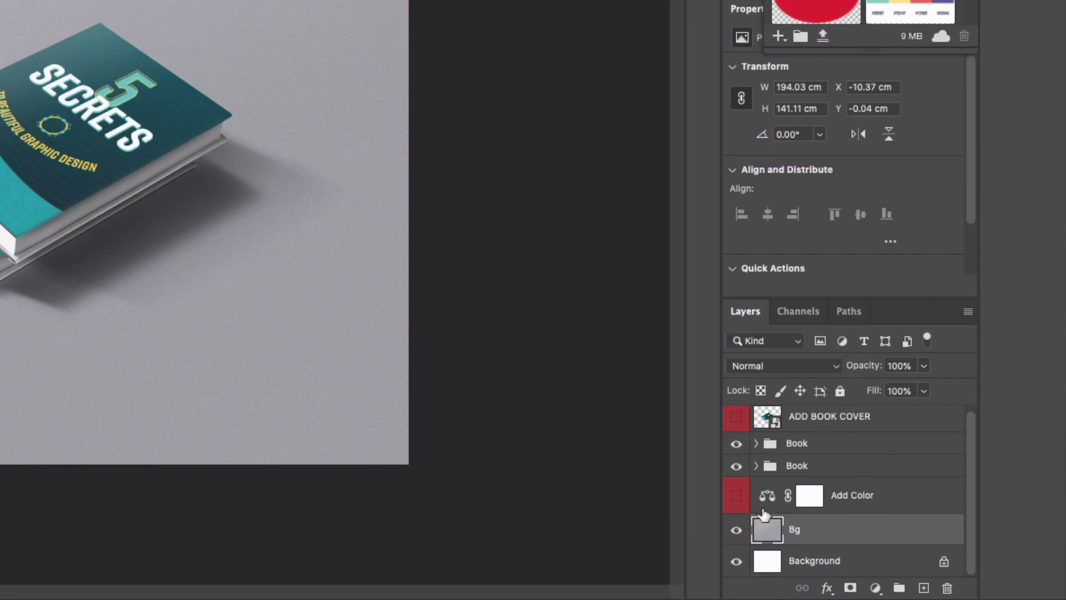
pyautogui.rightClick(22, 281)
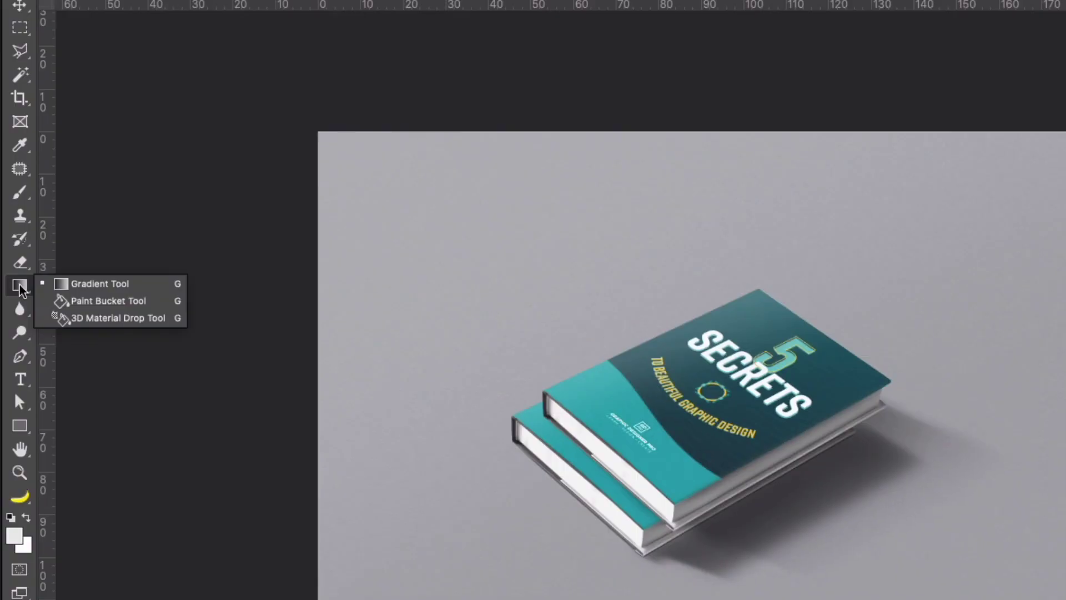
pyautogui.click(78, 300)
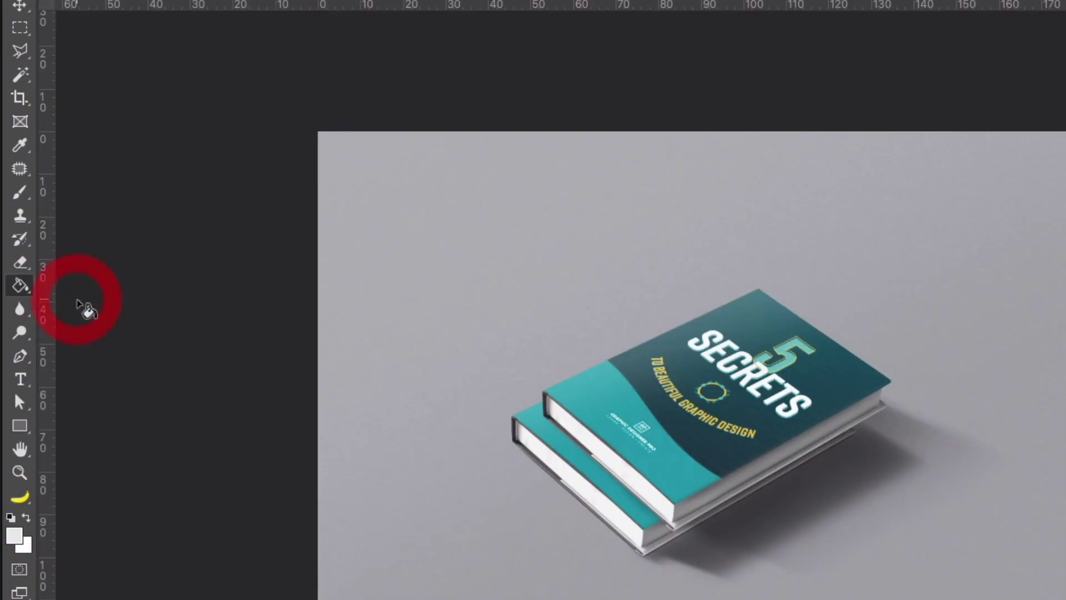
pyautogui.click(15, 535)
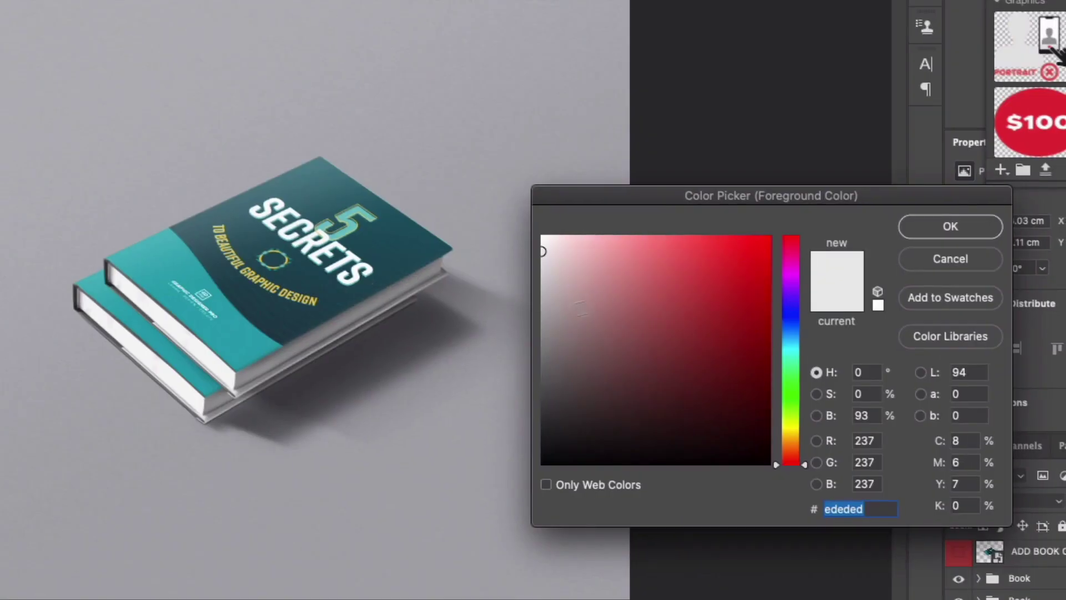
pyautogui.click(318, 283)
pyautogui.click(929, 226)
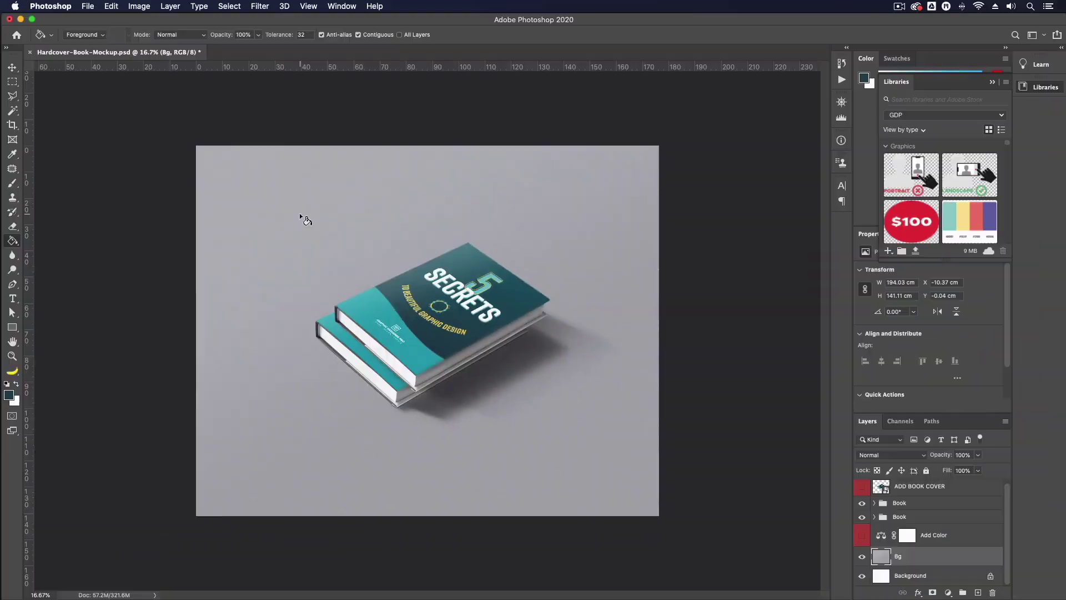
pyautogui.click(301, 215)
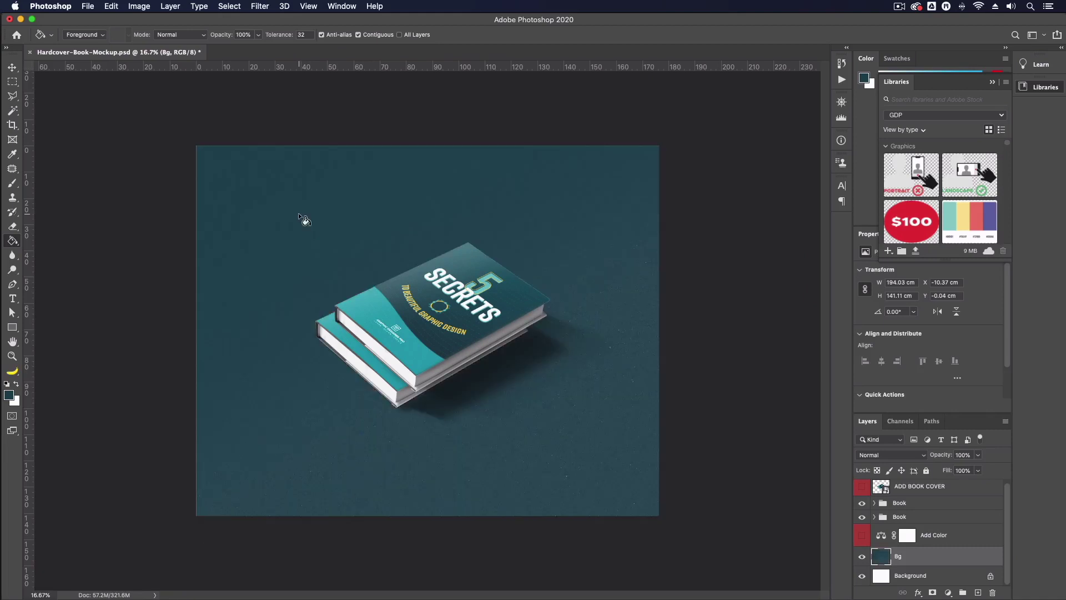
# Set the foreground colour to light grey e4e4e4 and swap the foreground and background colours.
pyautogui.click(10, 394)
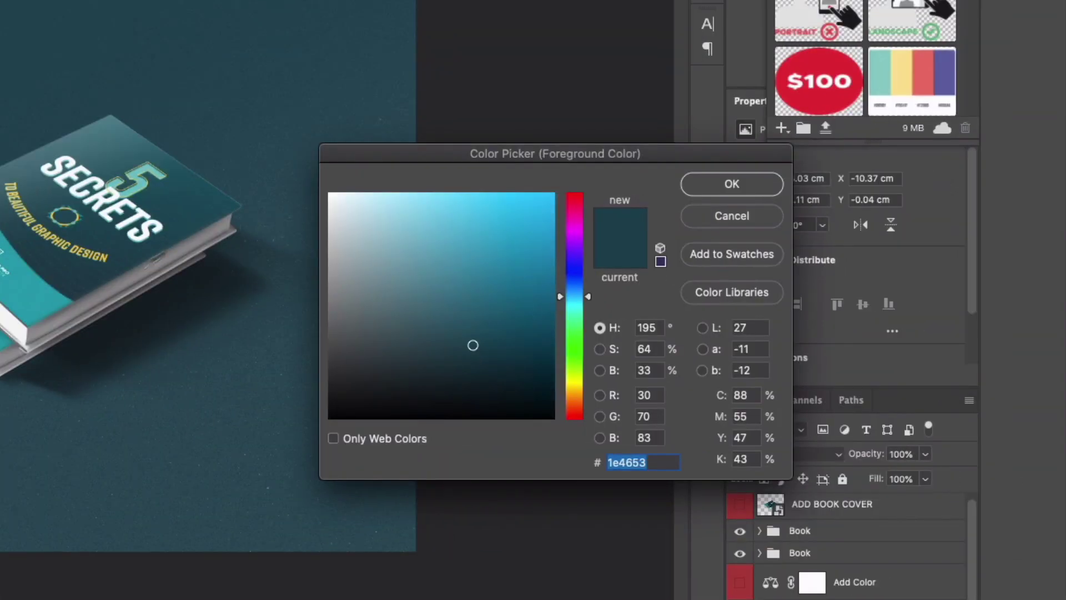
pyautogui.moveTo(331, 223); pyautogui.dragTo(315, 210)
pyautogui.press('Return')
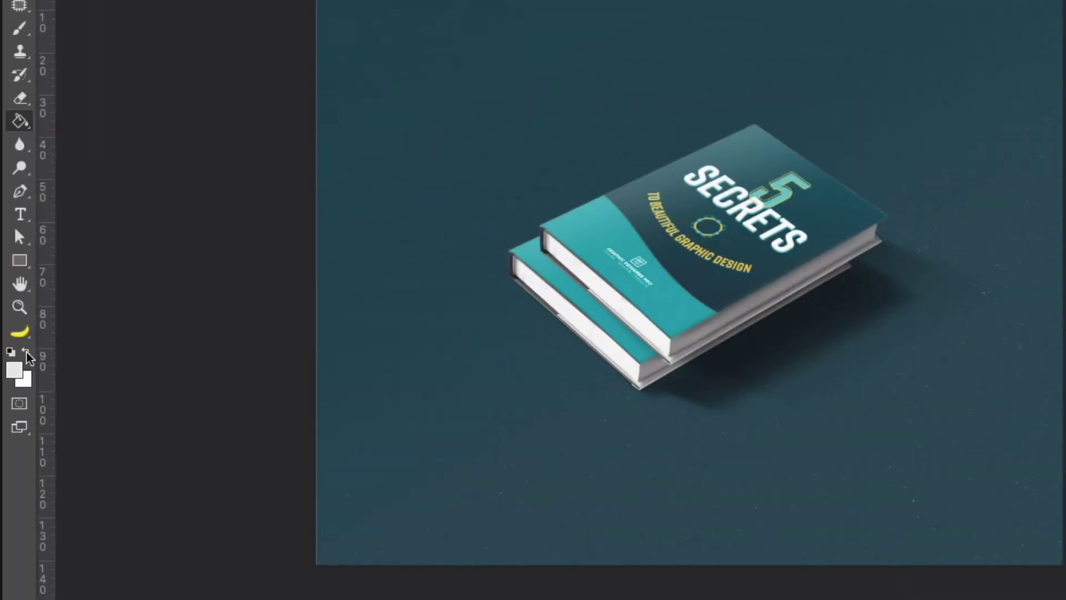
pyautogui.click(26, 355)
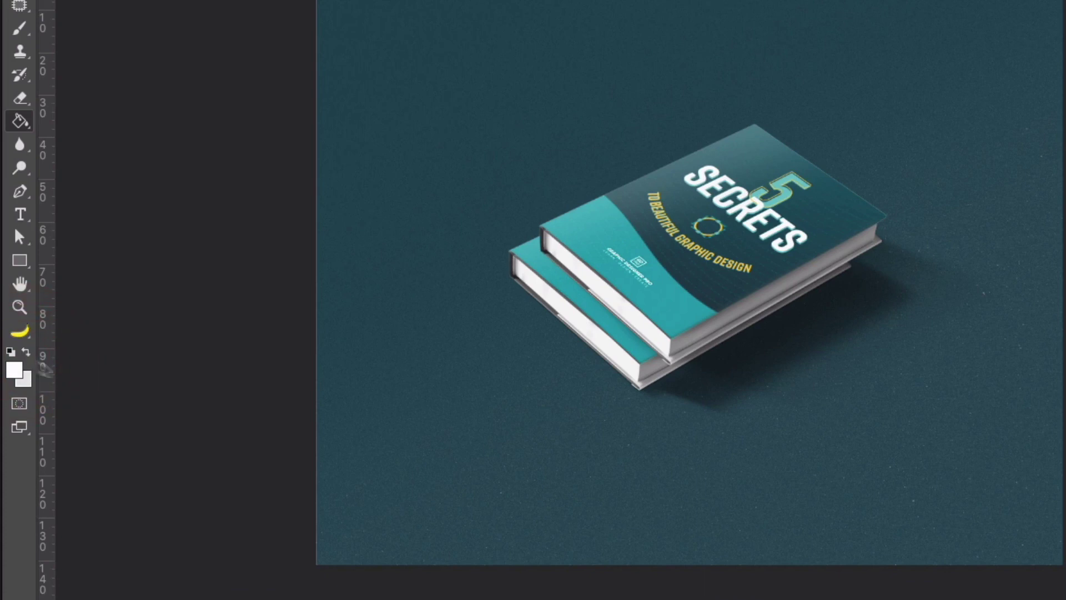
# Draw a diagonal light-grey-to-white gradient across the Bg backdrop, replacing the dark teal.
pyautogui.rightClick(19, 124)
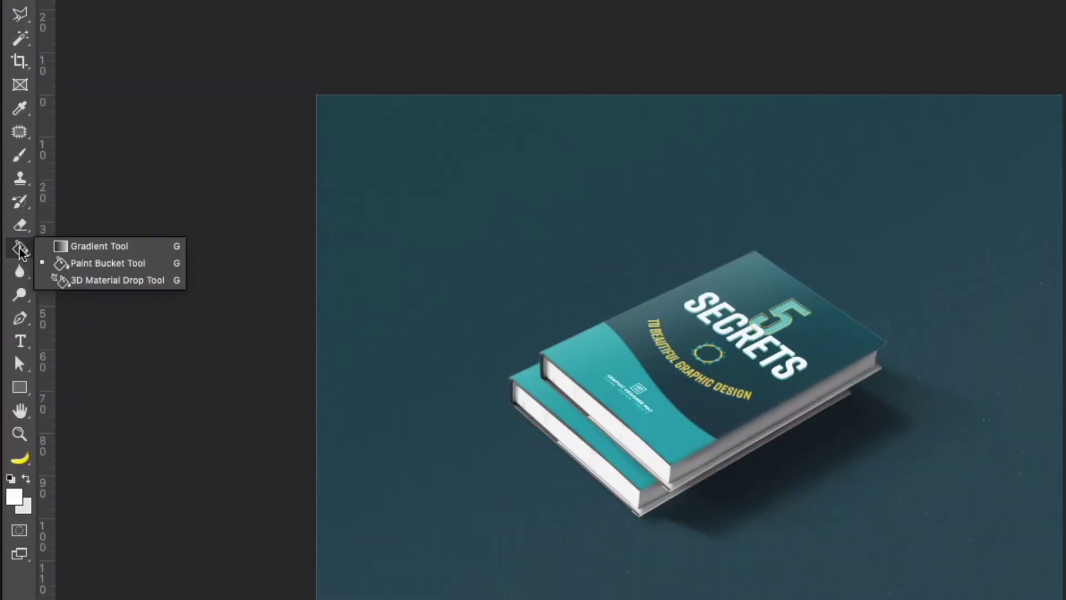
pyautogui.click(61, 246)
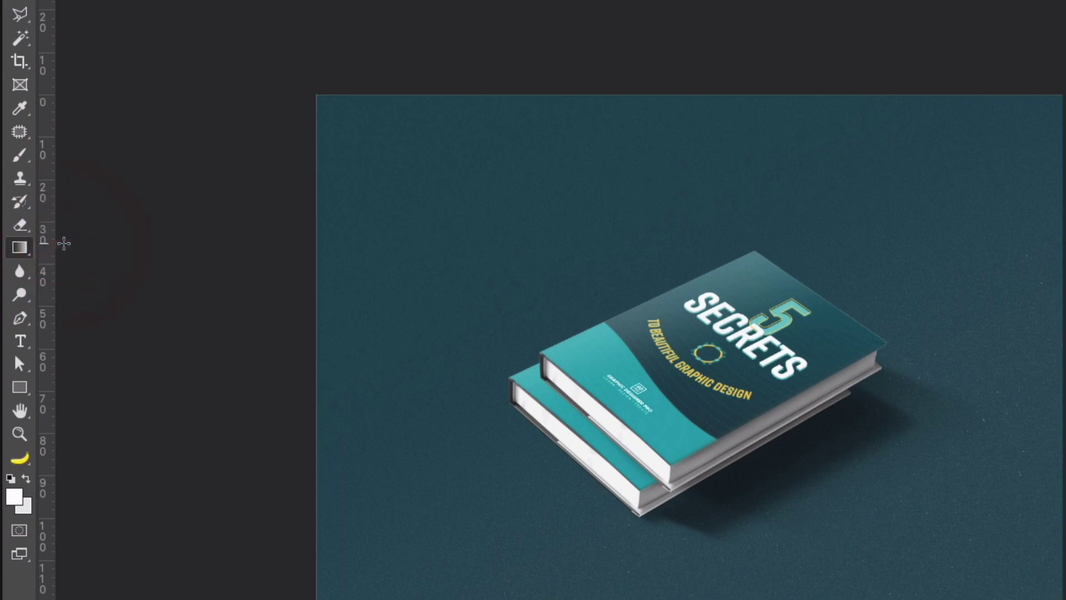
pyautogui.moveTo(218, 184); pyautogui.dragTo(686, 526)
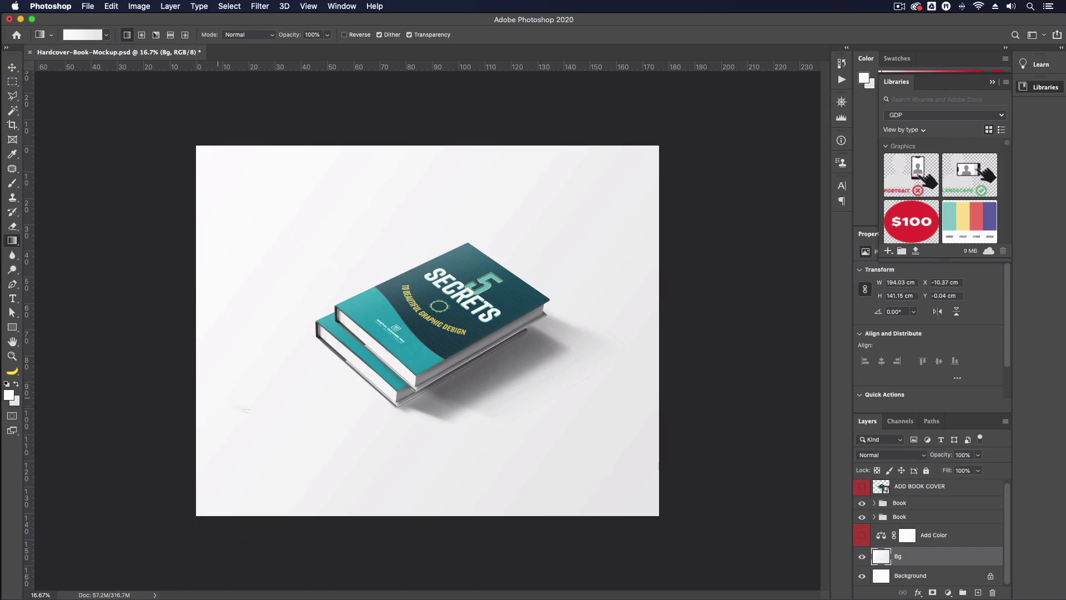
# Switch to the Move tool, then zoom in on the cover and fit the document to the window.
pyautogui.click(11, 67)
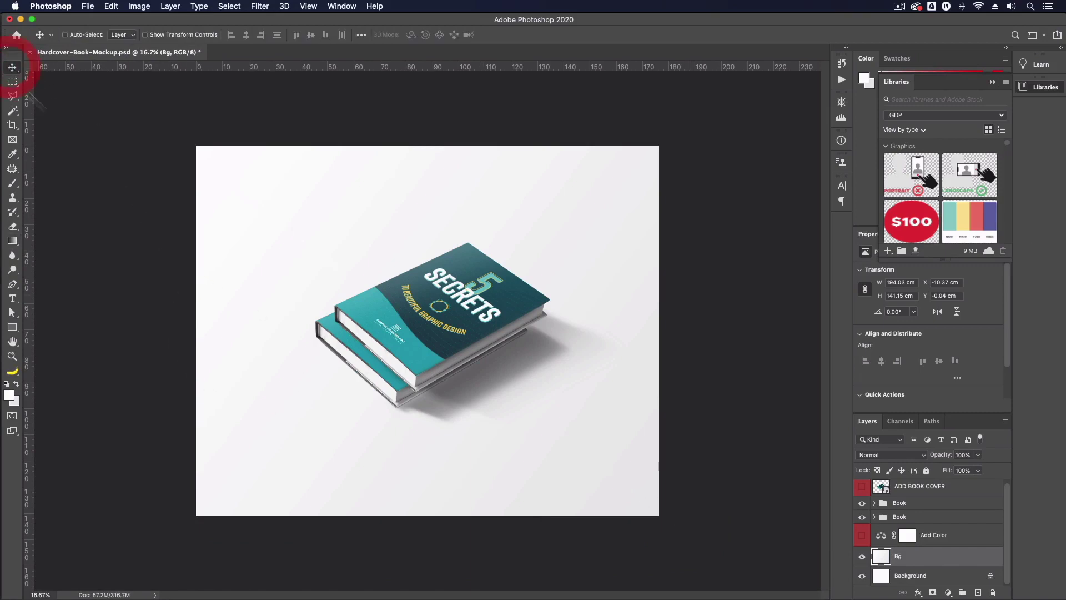
pyautogui.click(136, 204)
pyautogui.press('super+equal')
pyautogui.press('super+equal')
pyautogui.press('super+equal')
pyautogui.press('super+equal')
pyautogui.press('super+equal')
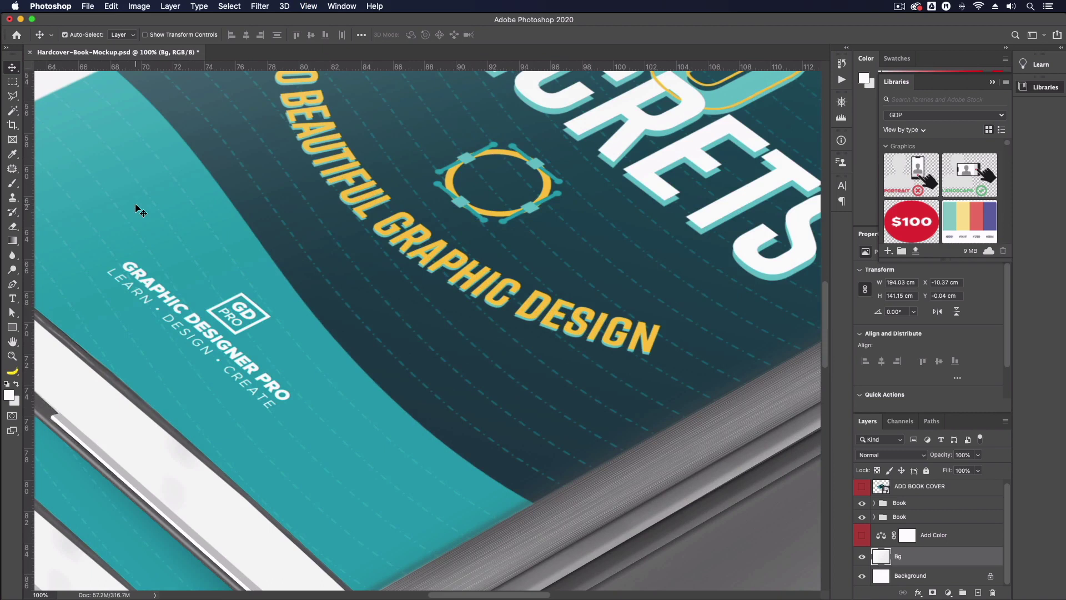
pyautogui.press('super+minus')
pyautogui.press('super+minus')
pyautogui.press('super+minus')
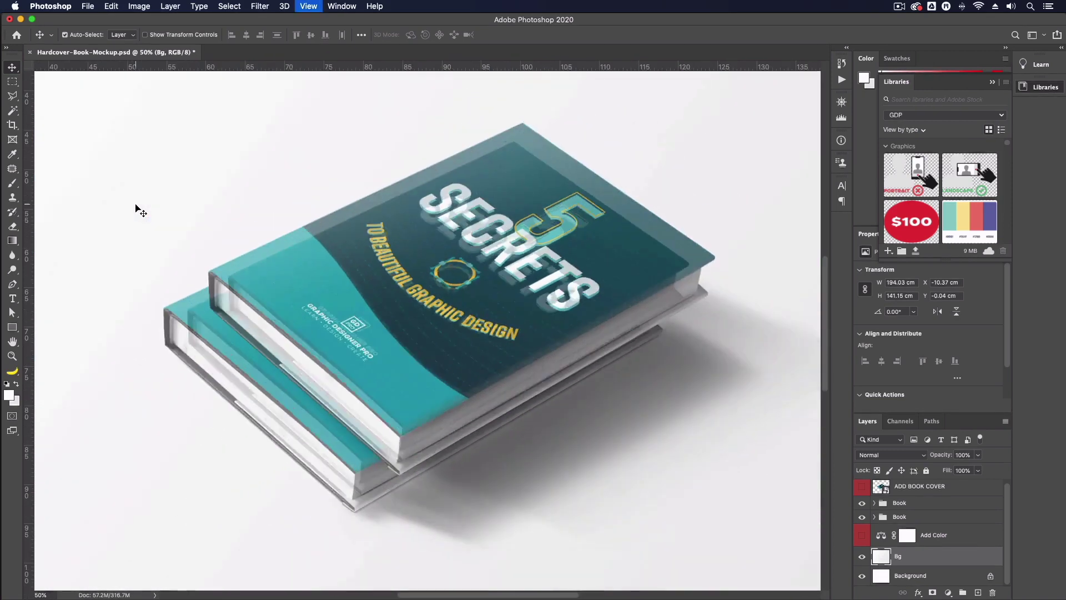
pyautogui.press('super+minus')
pyautogui.press('super+minus')
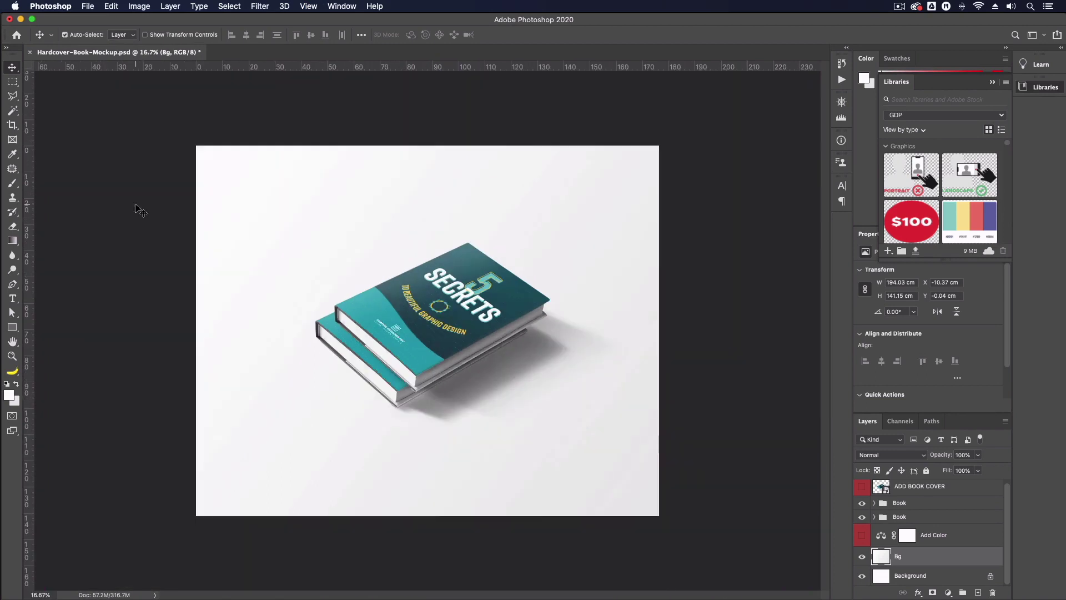
pyautogui.press('super+0')
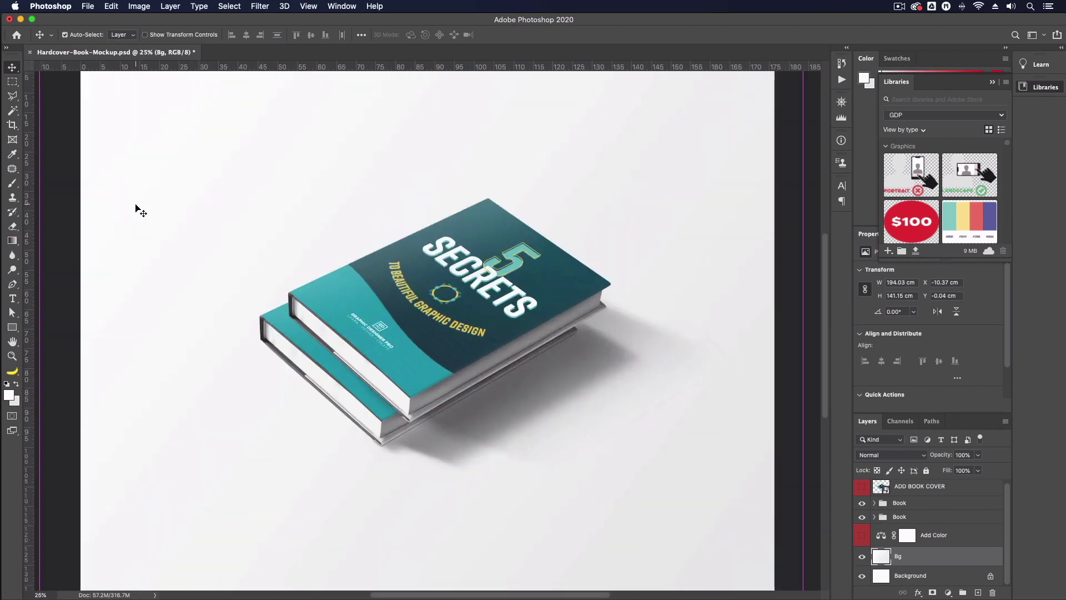
# Hide the Bg and Background layers, leaving the 5 Secrets books and shadow on transparency.
pyautogui.press('super+minus')
pyautogui.press('super+minus')
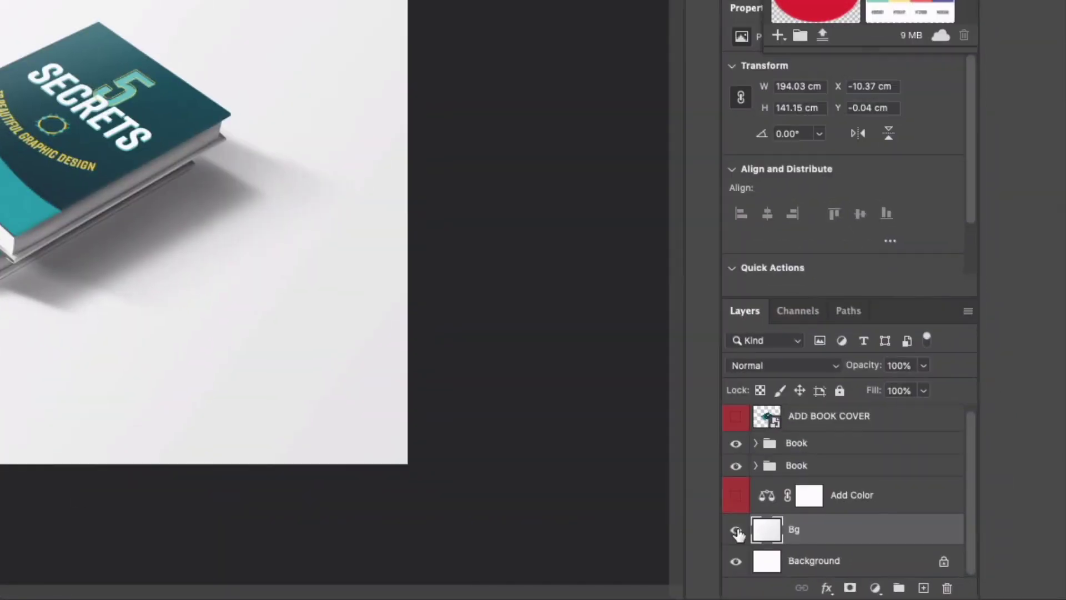
pyautogui.click(736, 532)
pyautogui.click(736, 561)
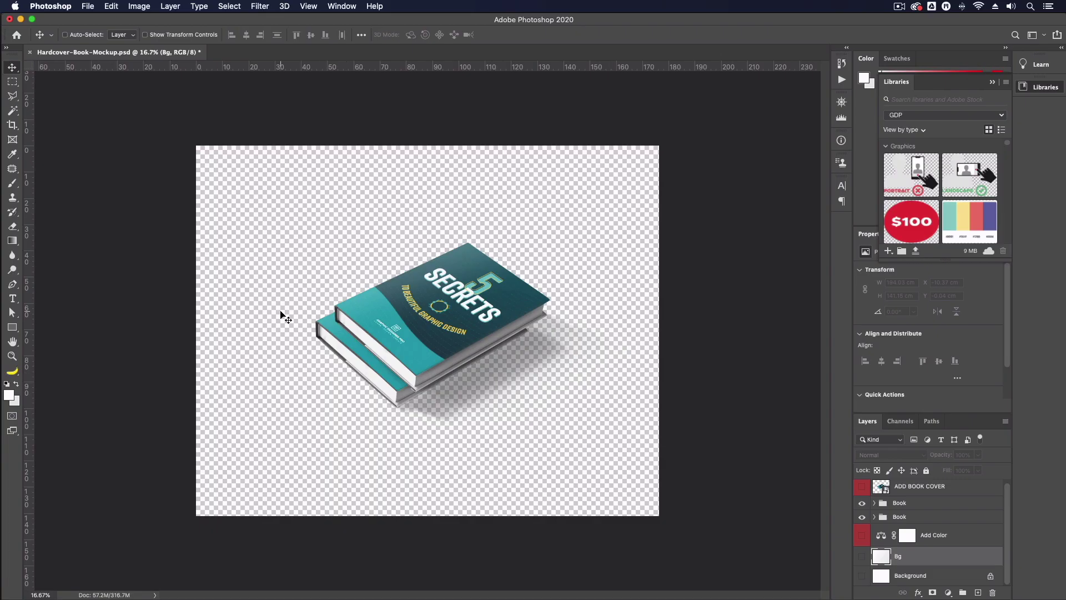
pyautogui.press('super+equal')
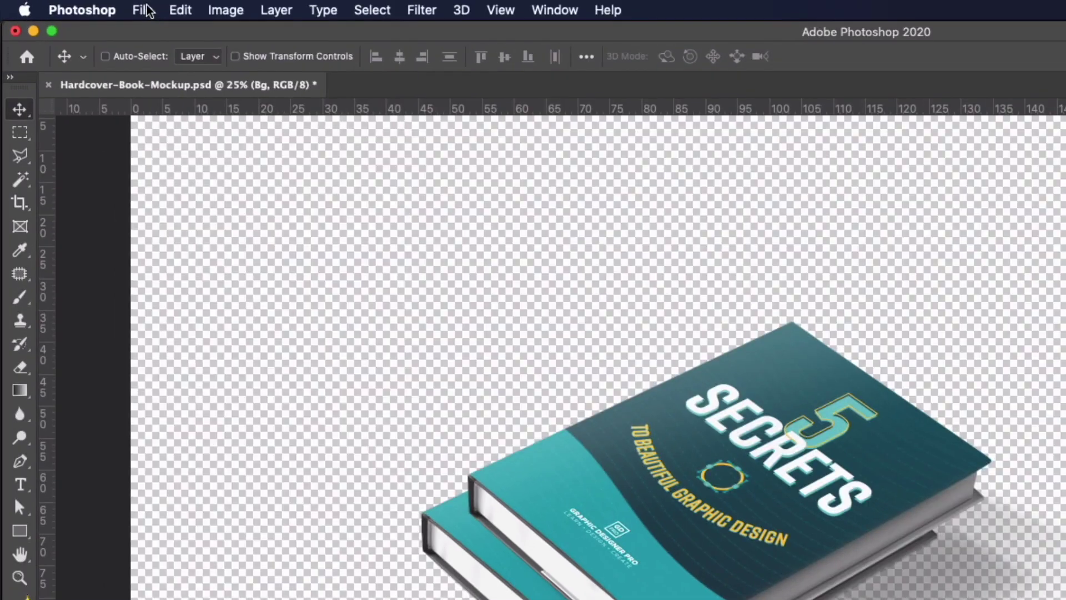
# Save As Hardcover-Book-Mockup.png in PNG format to the E-Book Mockup folder with default PNG options.
pyautogui.click(87, 6)
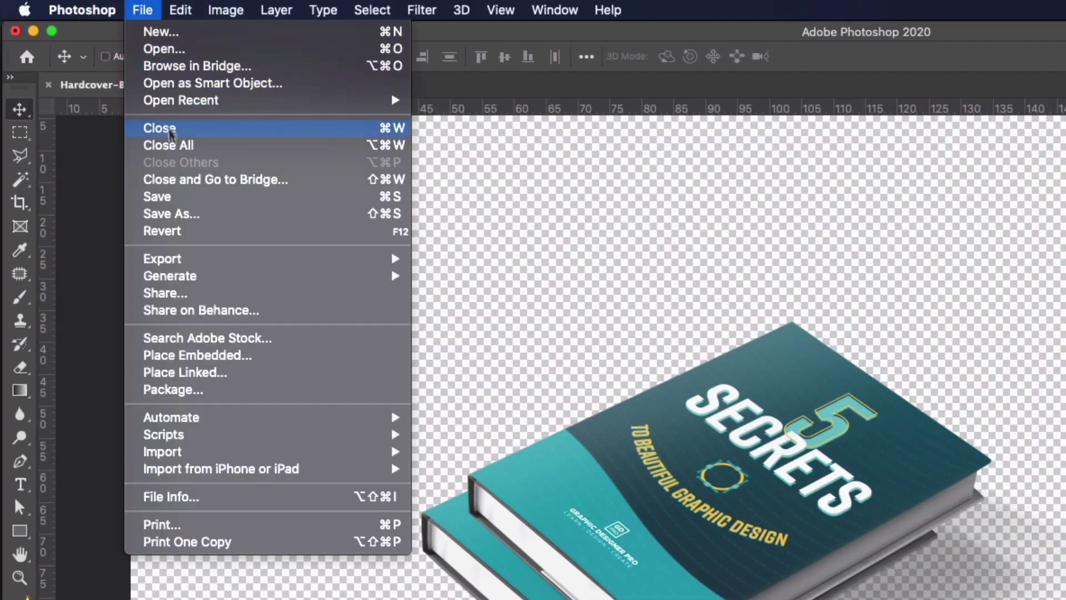
pyautogui.click(190, 212)
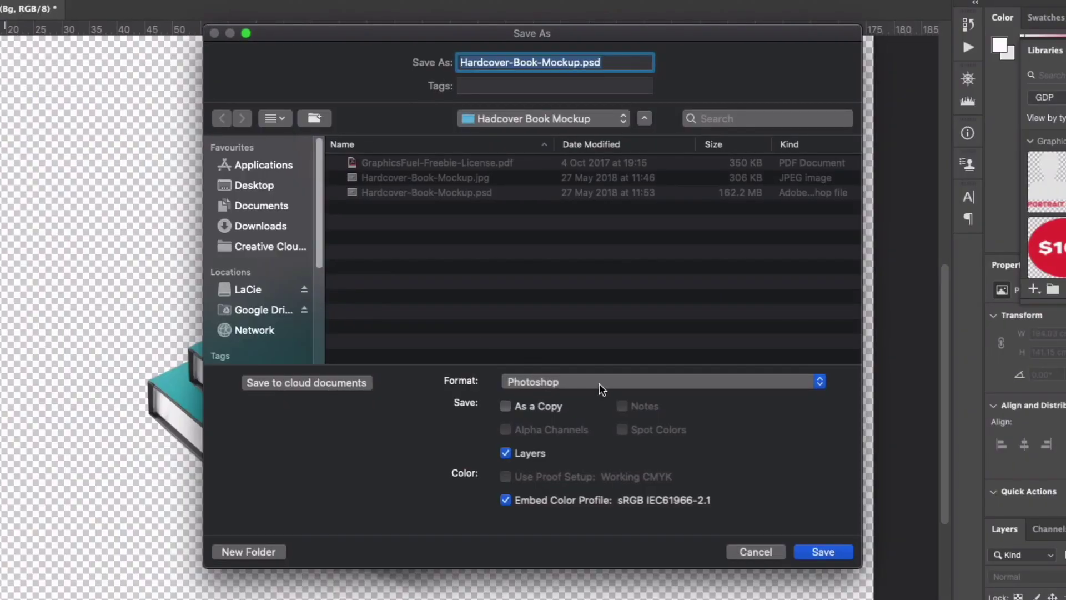
pyautogui.click(599, 383)
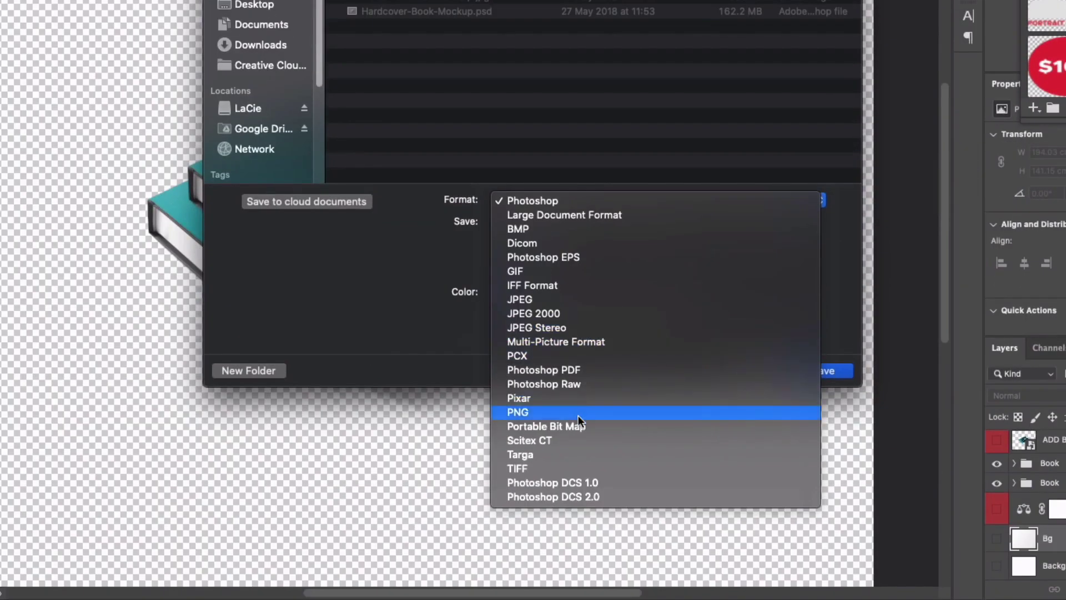
pyautogui.click(579, 415)
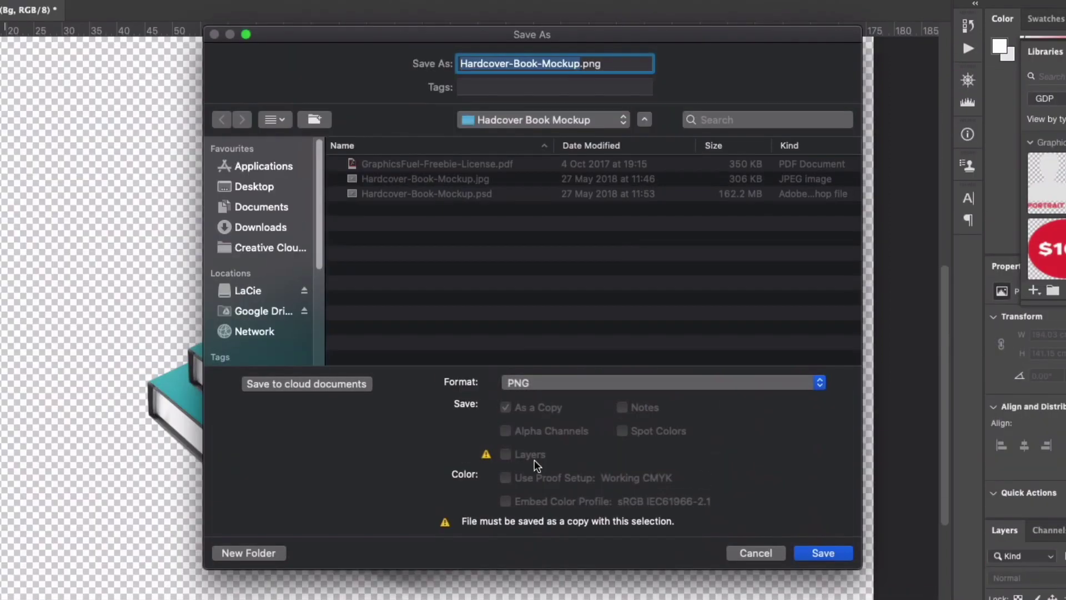
pyautogui.click(543, 119)
pyautogui.click(516, 238)
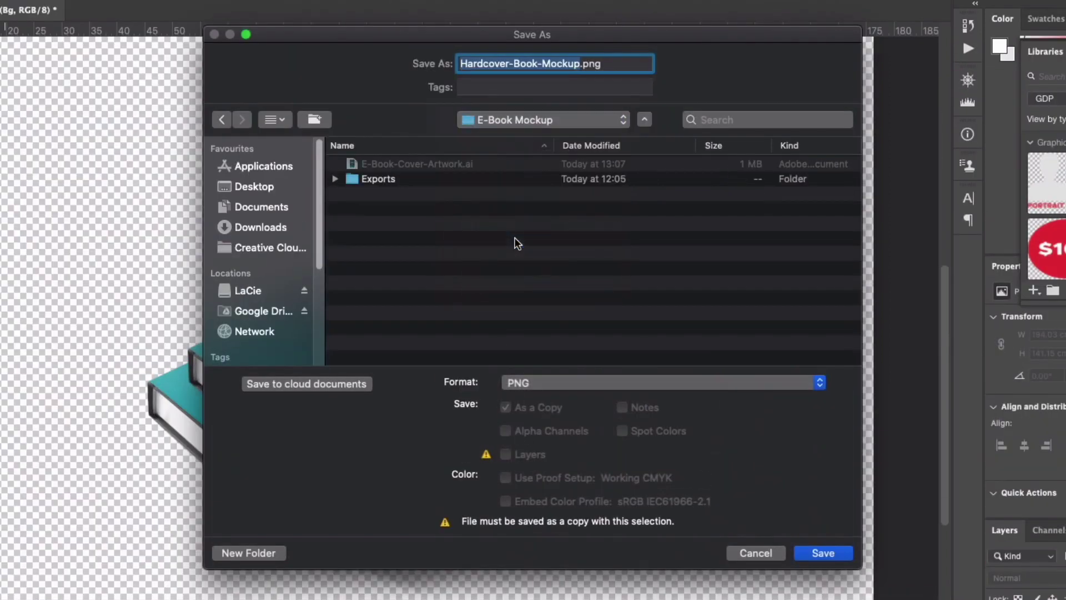
pyautogui.click(821, 553)
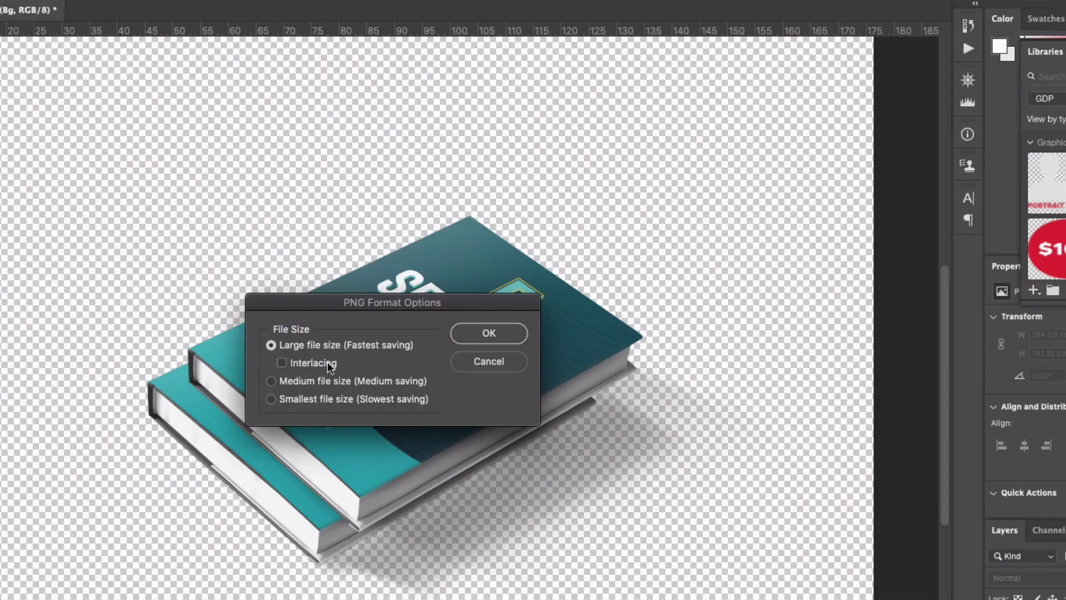
pyautogui.press('Return')
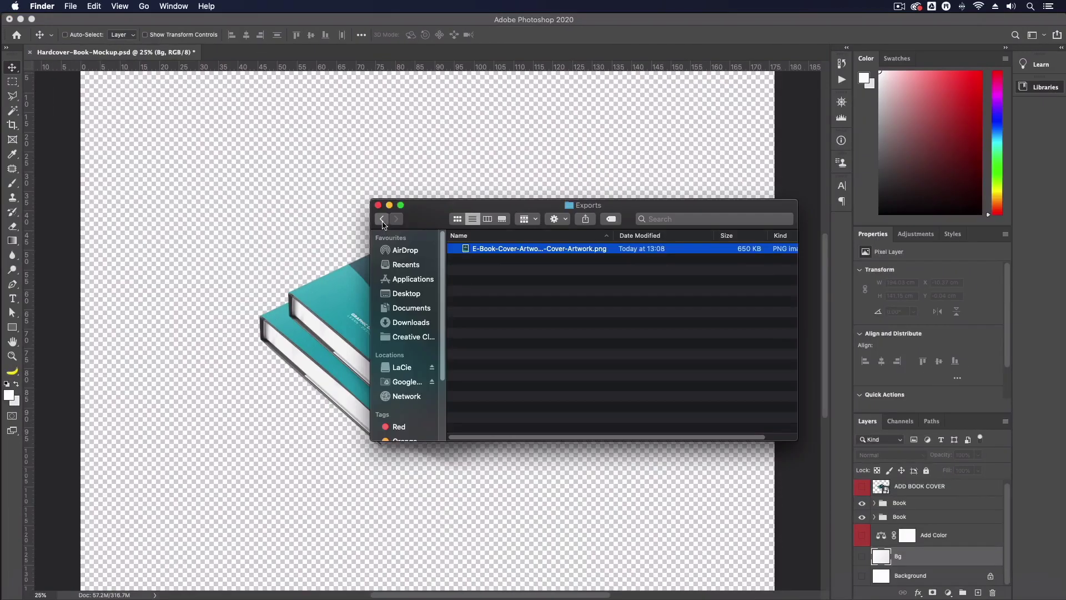
# Open Hardcover-Book-Mockup.png from the E-Book Mockup folder in Quick Look.
pyautogui.click(382, 220)
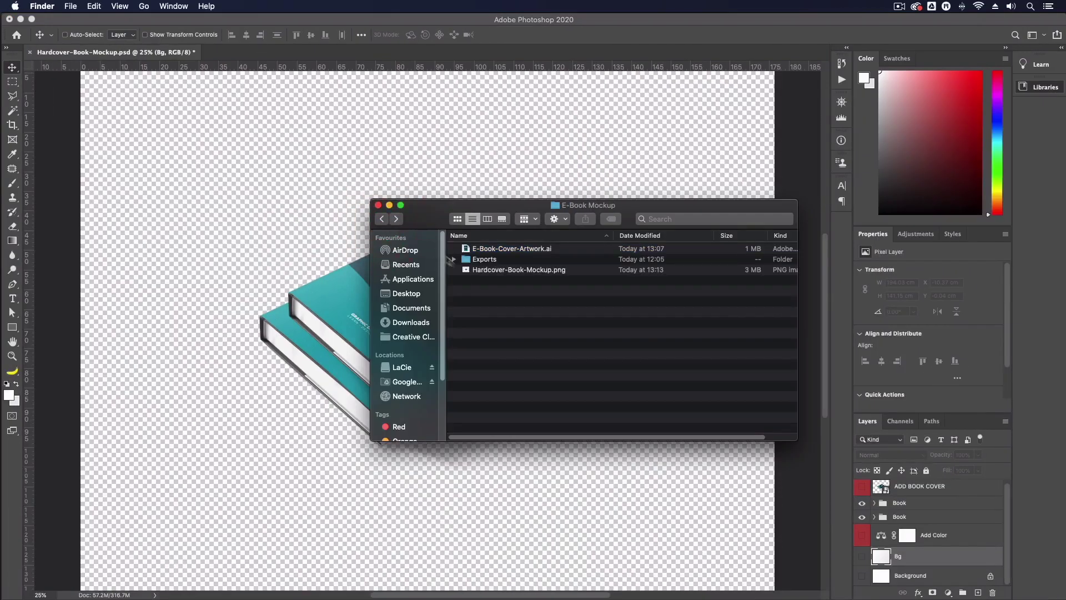
pyautogui.moveTo(499, 270); pyautogui.dragTo(496, 305)
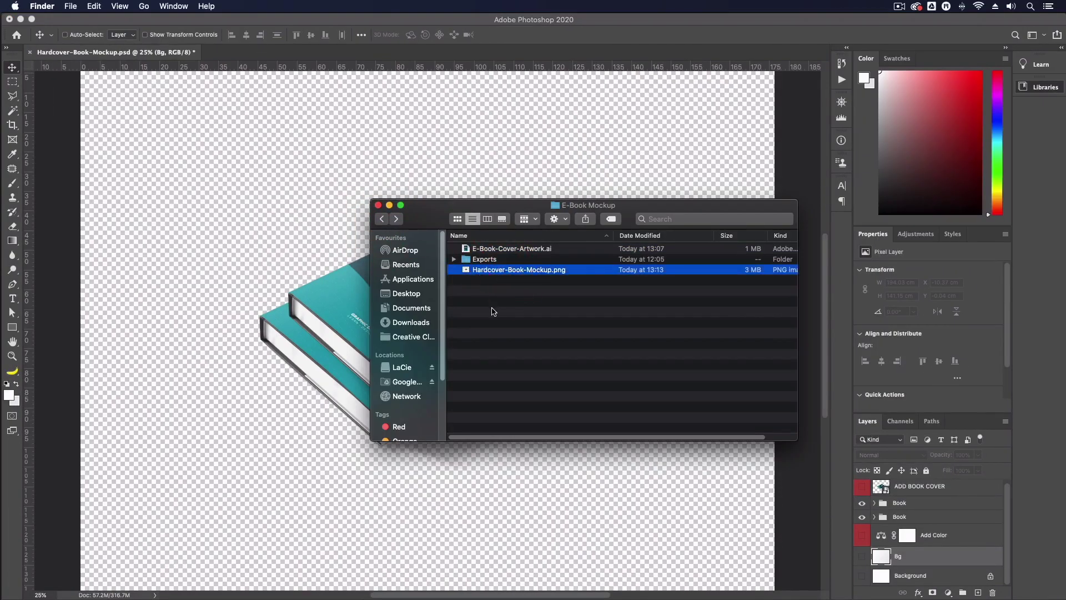
pyautogui.press('space')
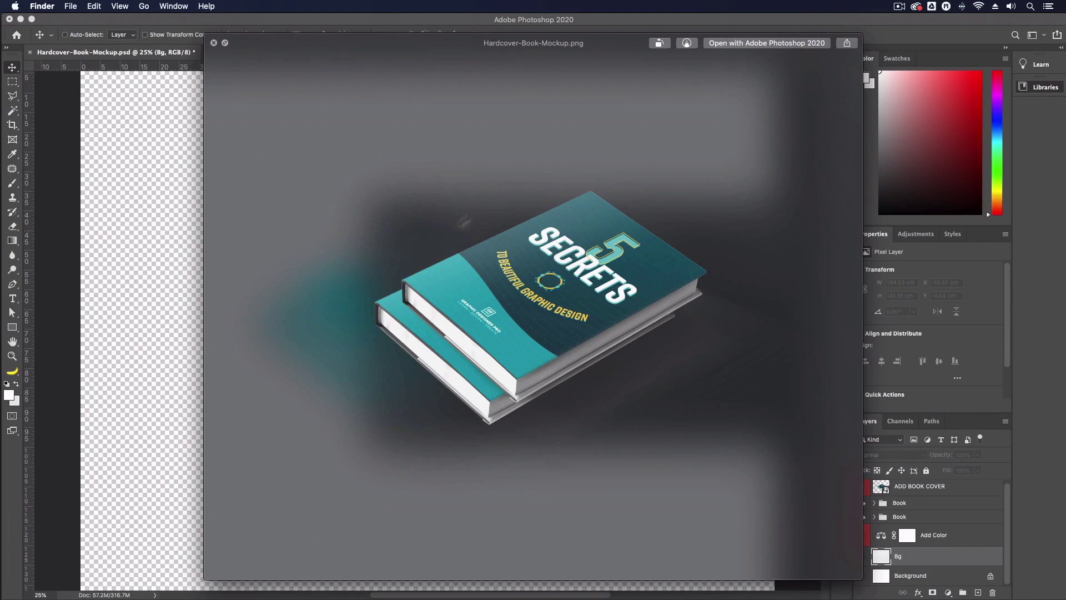